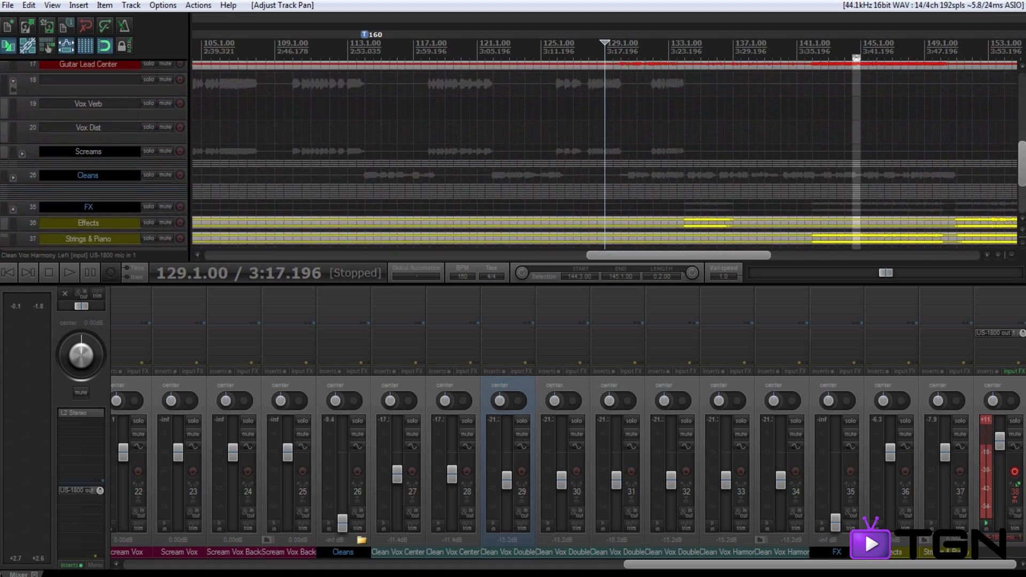
- Raise the Cleans folder track's volume to +3.10 dB while playing the song from bar 129
scroll(850, 449, left, 6)
scroll(568, 431, left, 1)
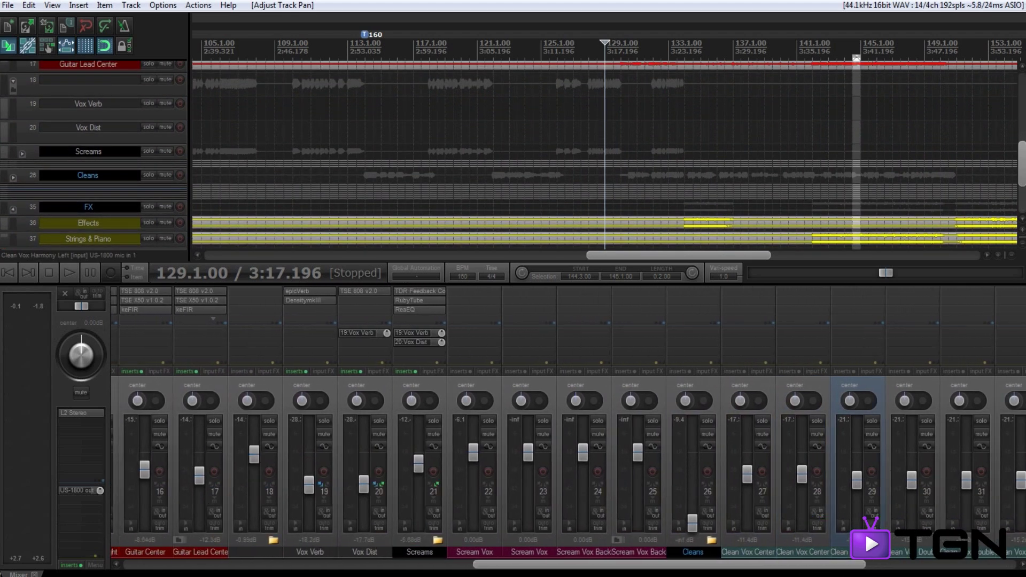
key(space)
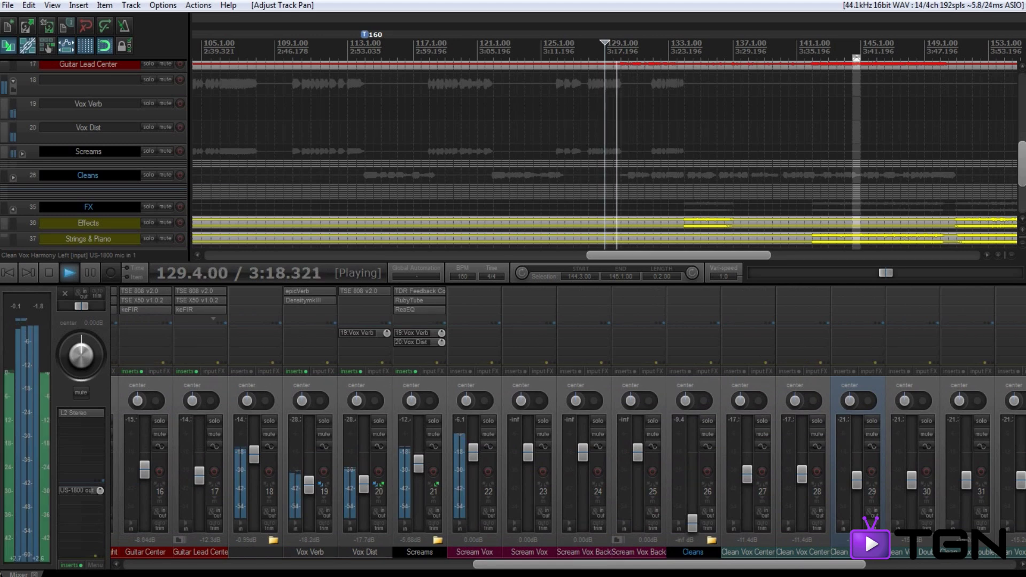
drag(692, 521, 693, 446)
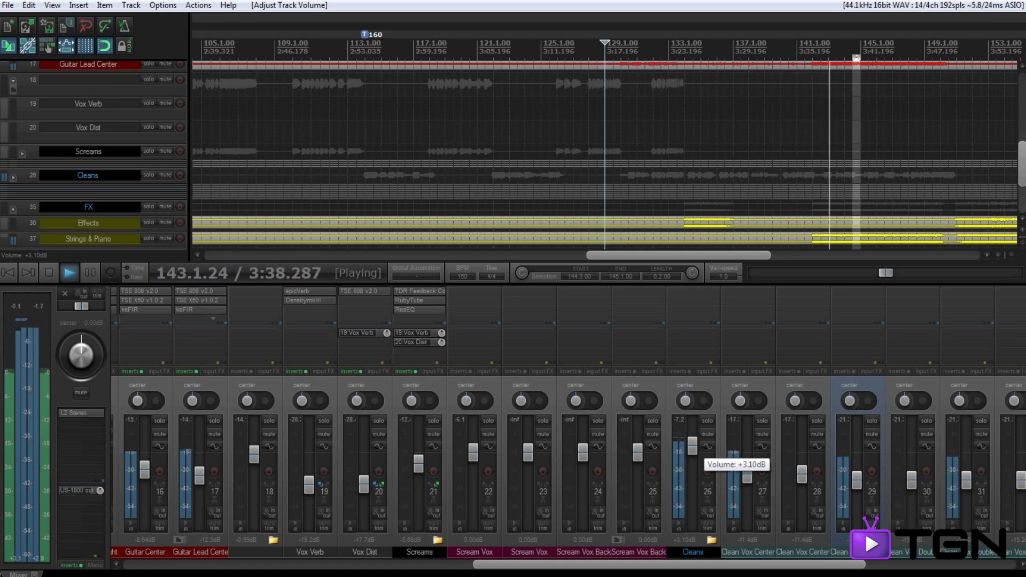
key(space)
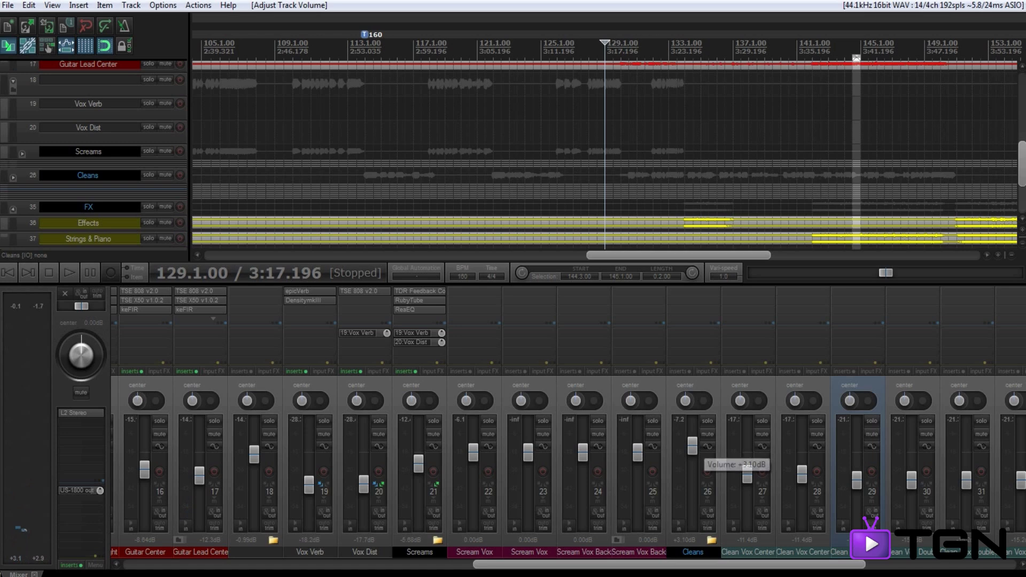
- Insert TDR Feedback Compressor II on the Cleans folder track and place its window clear of the Cleans fader
double_click(693, 304)
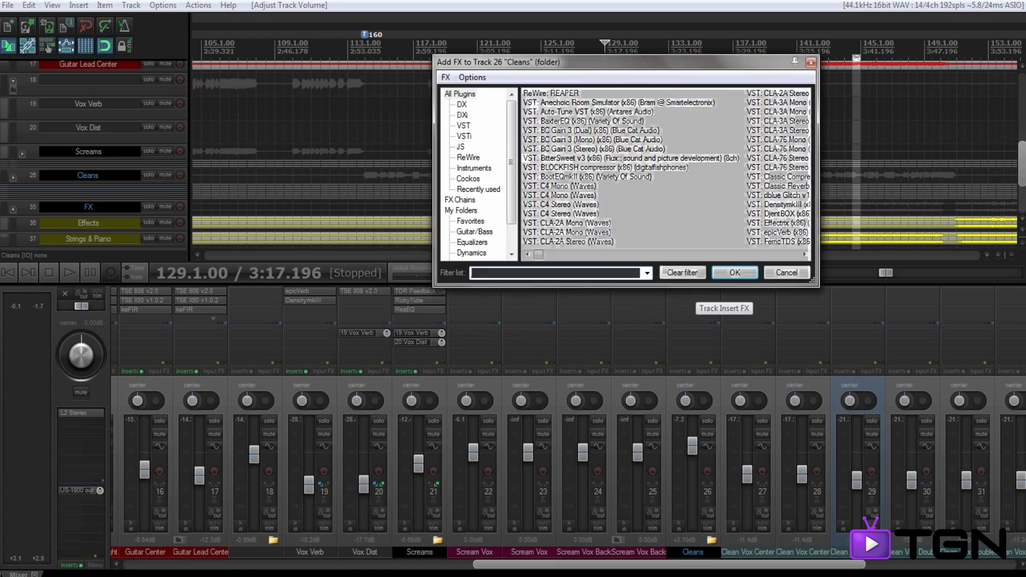
scroll(512, 187, down, 1)
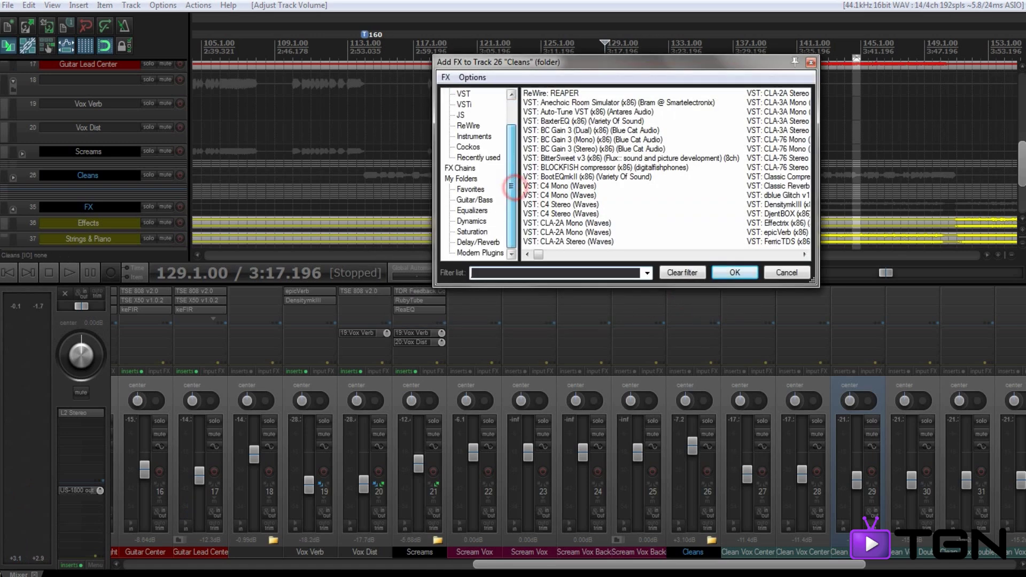
click(476, 221)
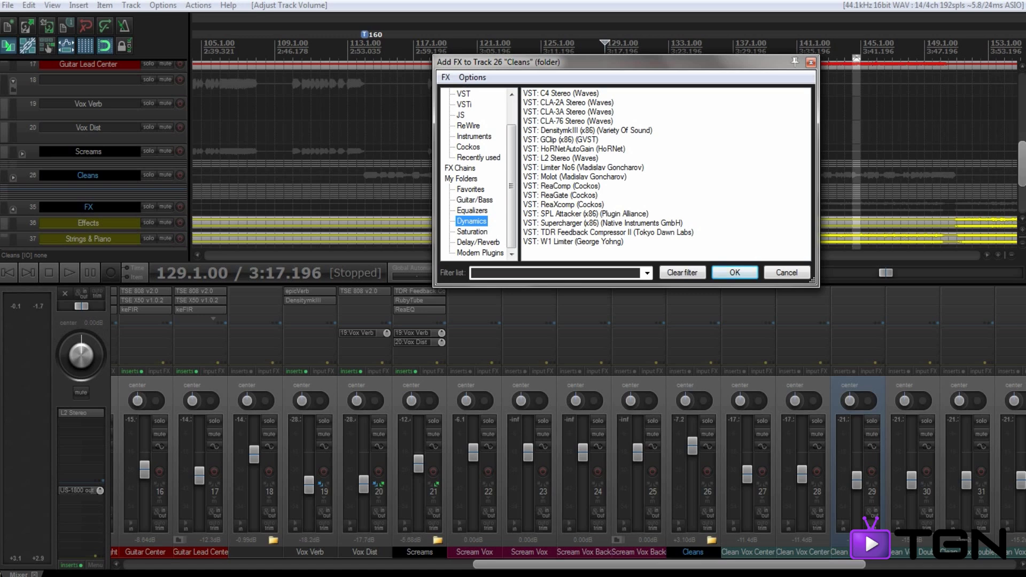
drag(626, 62, 706, 46)
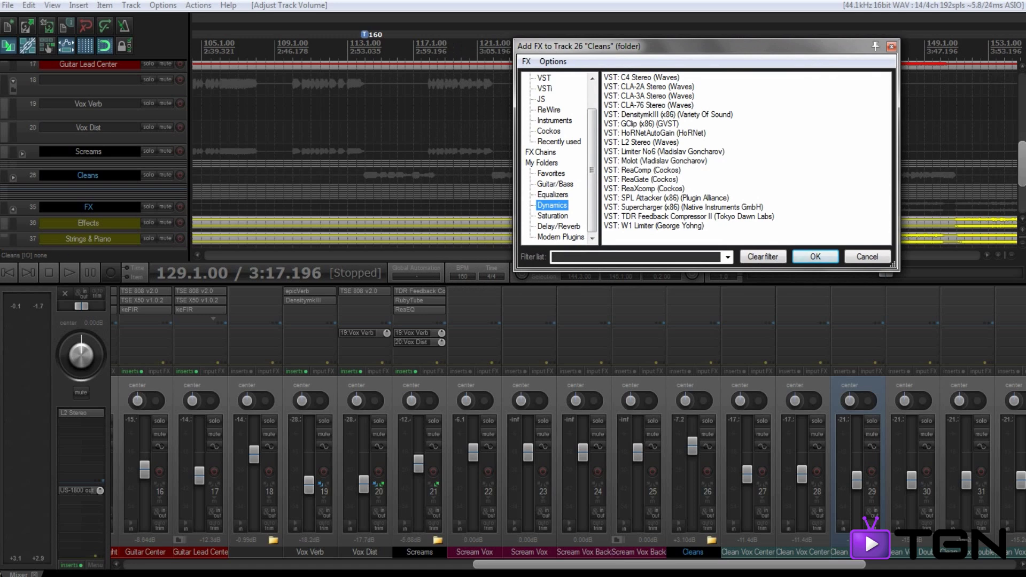
click(689, 216)
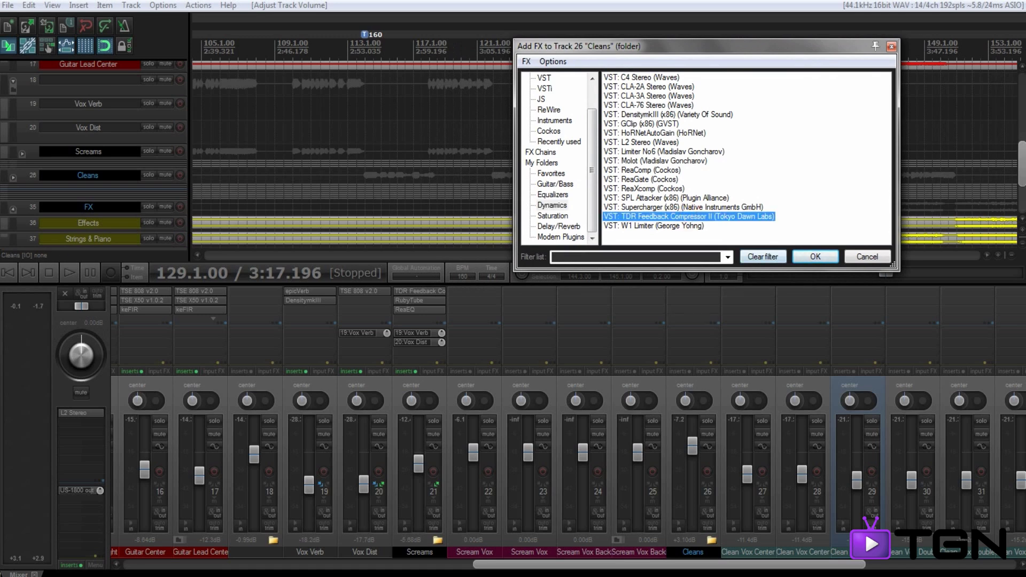
key(Return)
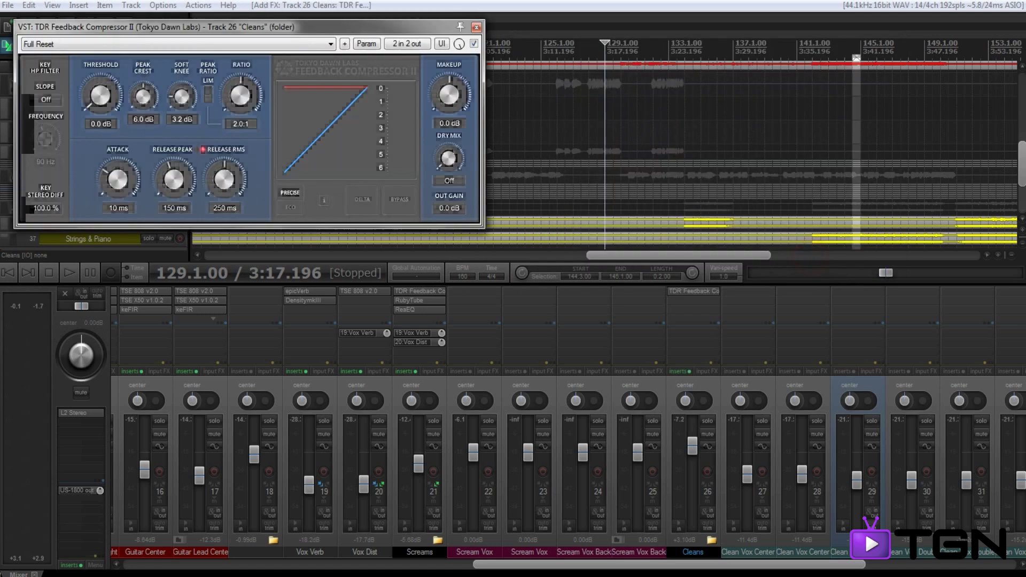
drag(279, 28, 658, 174)
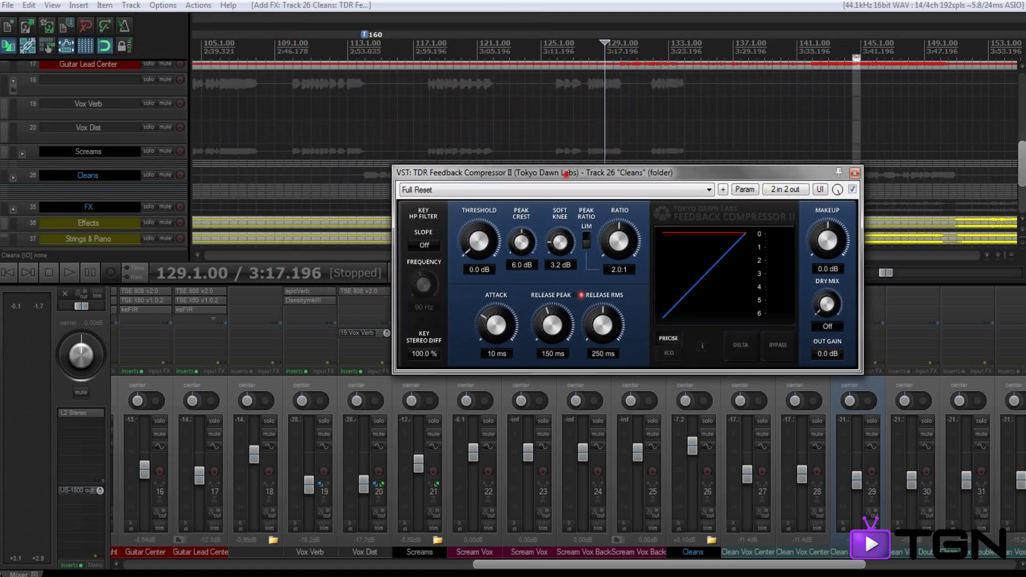
drag(565, 174, 607, 95)
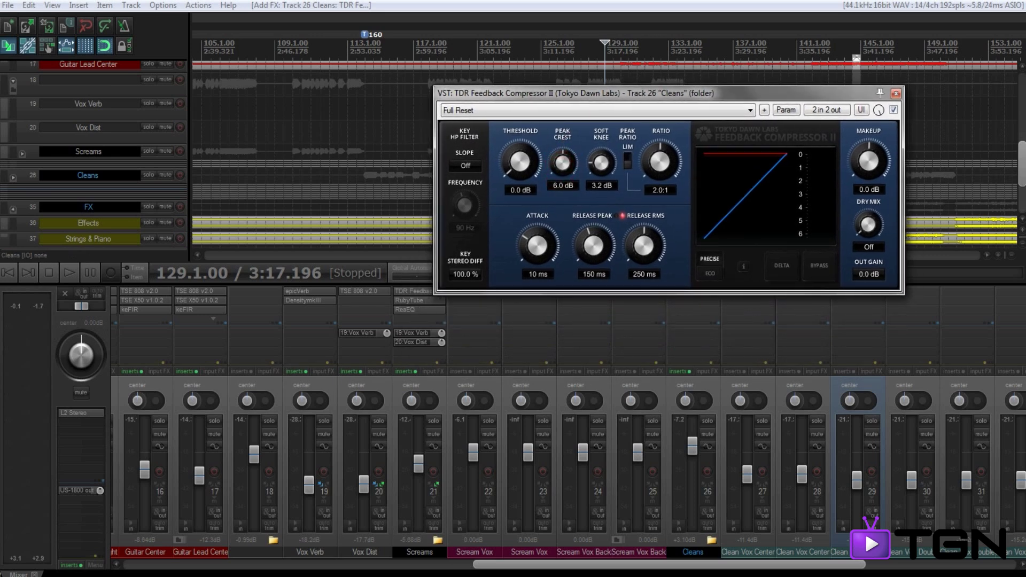
- During playback, set the compressor's threshold to -37.1 dB, peak release to 31 ms and RMS release to 80 ms
key(space)
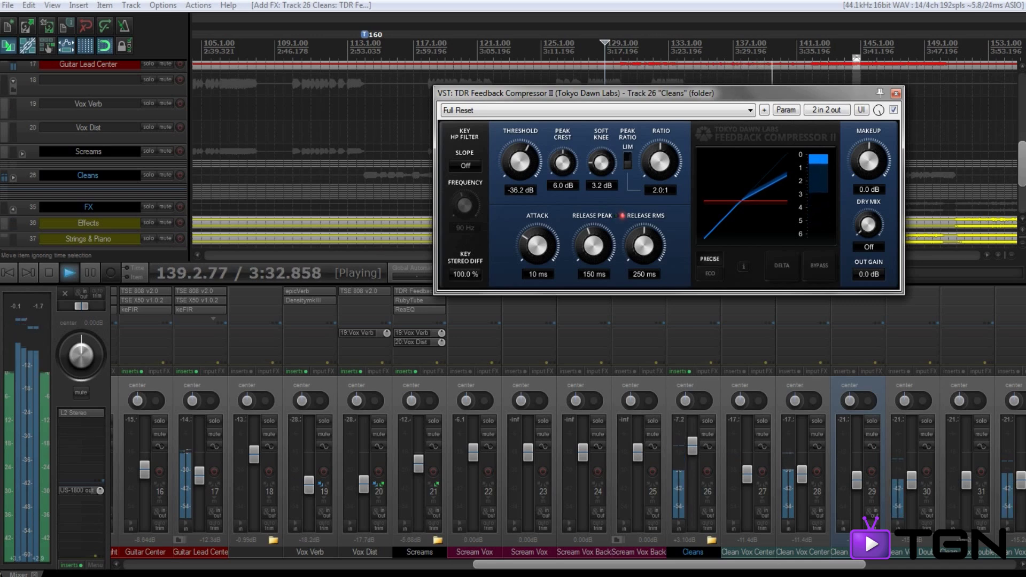
drag(594, 246, 594, 274)
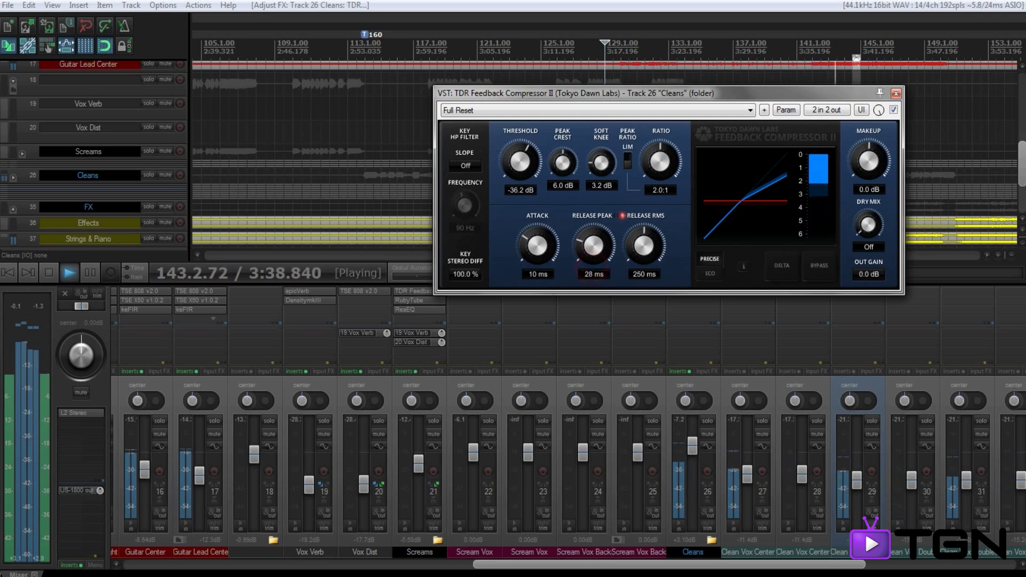
drag(656, 251, 655, 265)
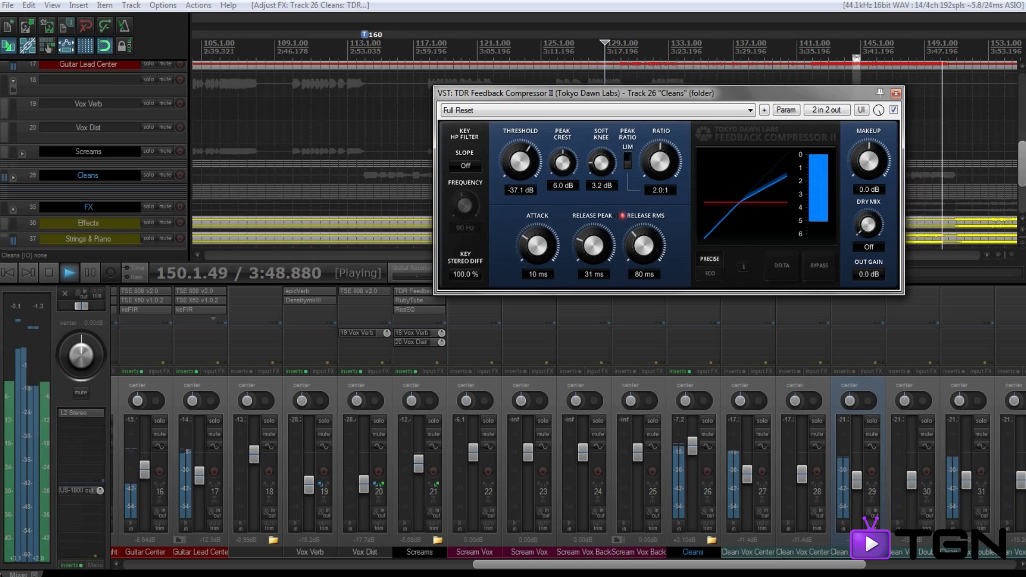
key(space)
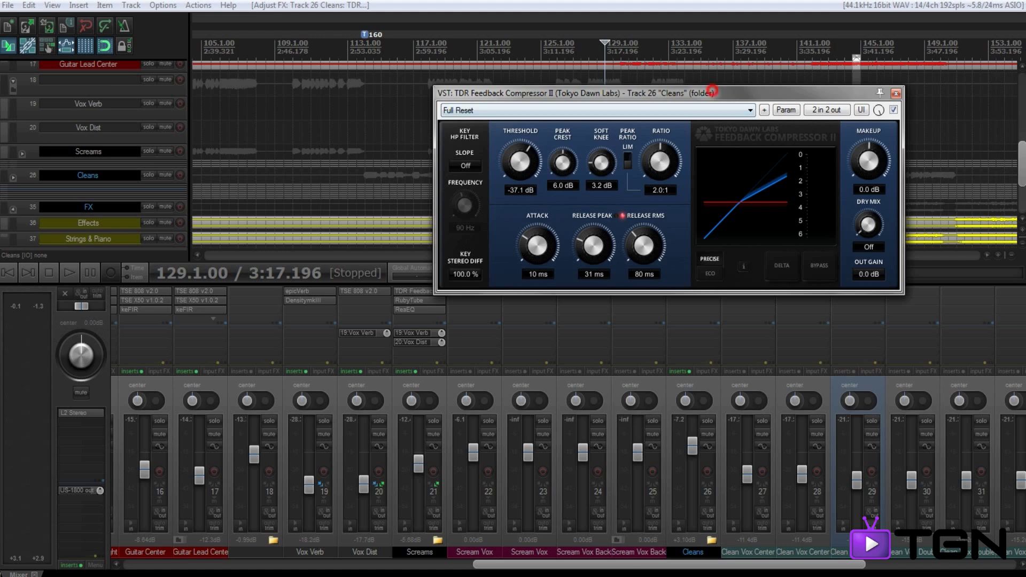
- Insert the RubyTube saturation plugin after the compressor on the Cleans folder track
drag(713, 91, 811, 50)
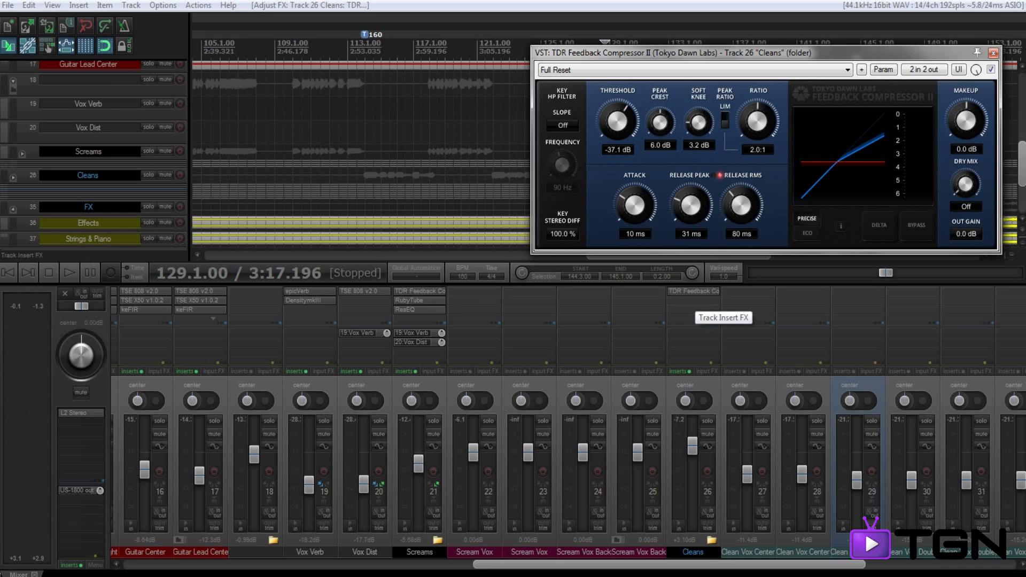
double_click(694, 309)
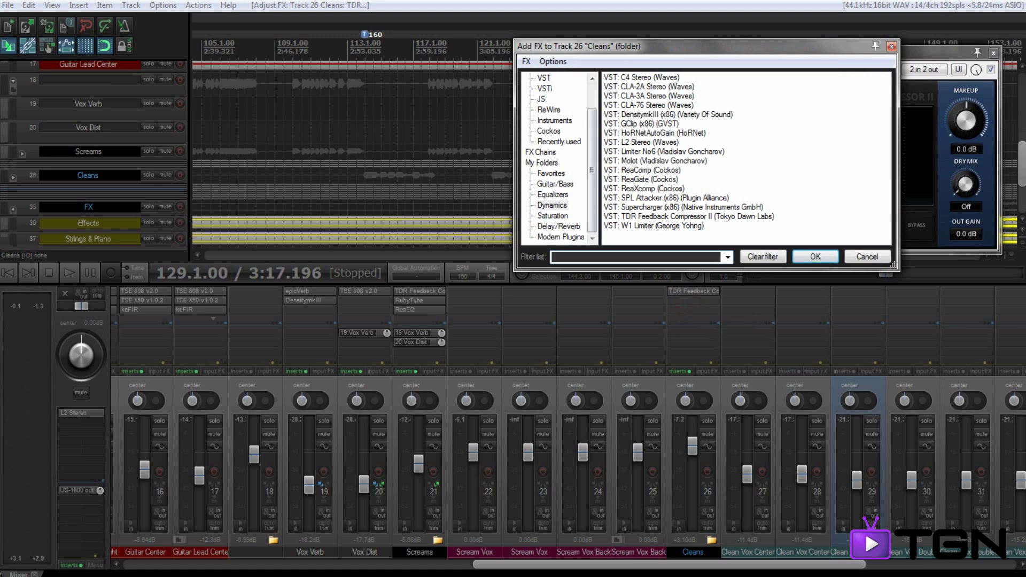
click(551, 214)
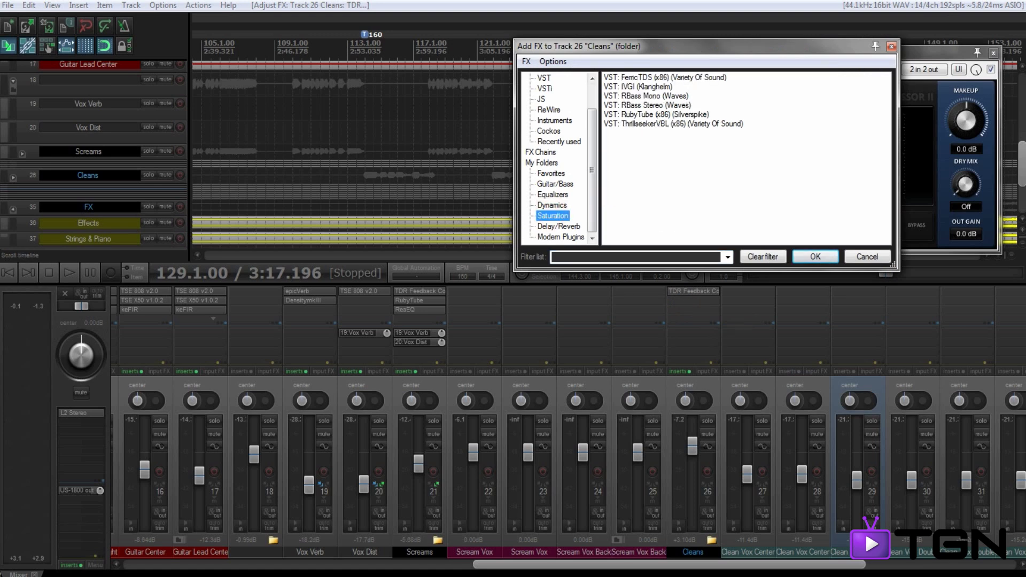
double_click(656, 114)
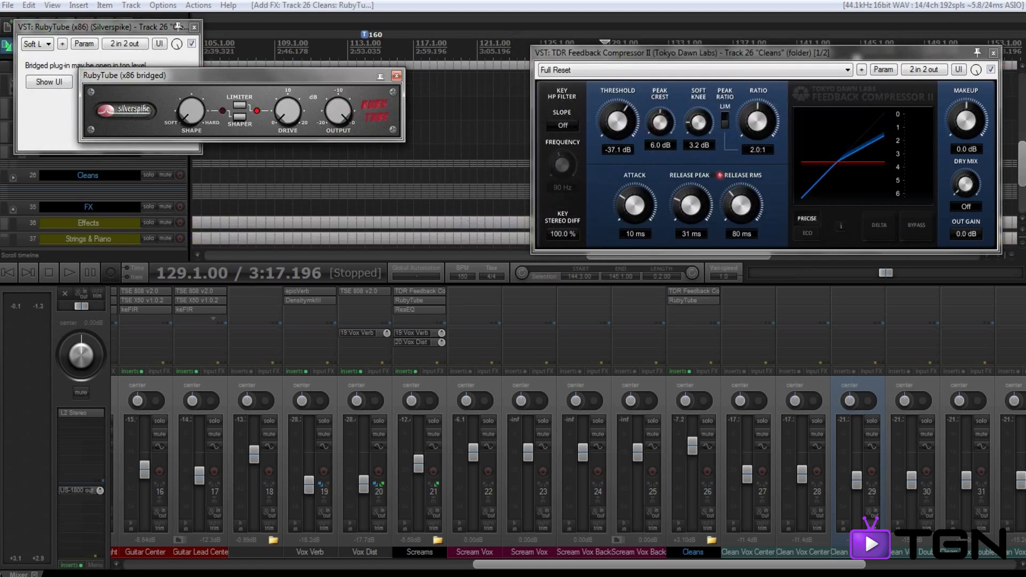
drag(261, 75, 468, 125)
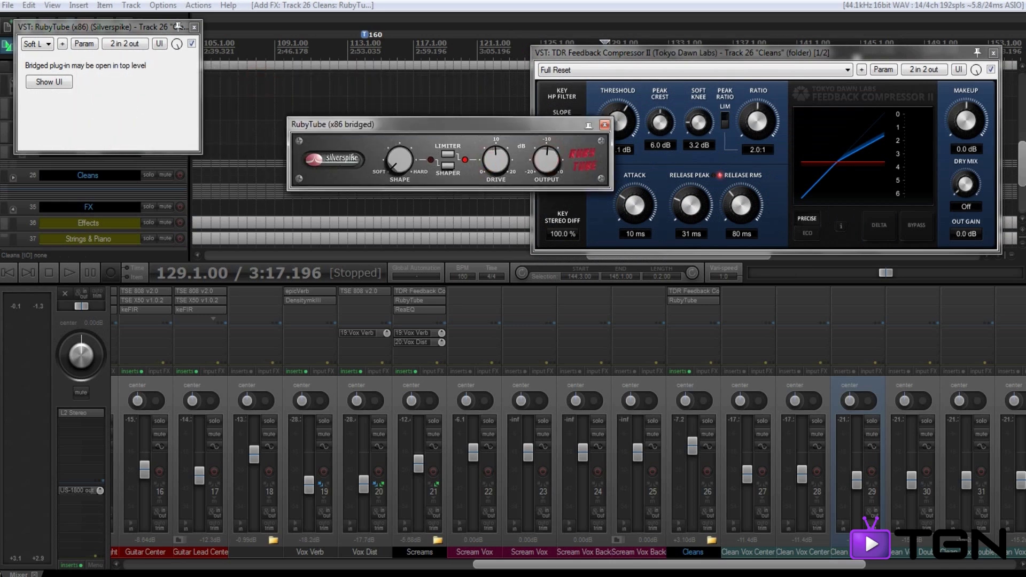
- Raise RubyTube's drive to slightly above 10 dB during playback and close the compressor window
key(space)
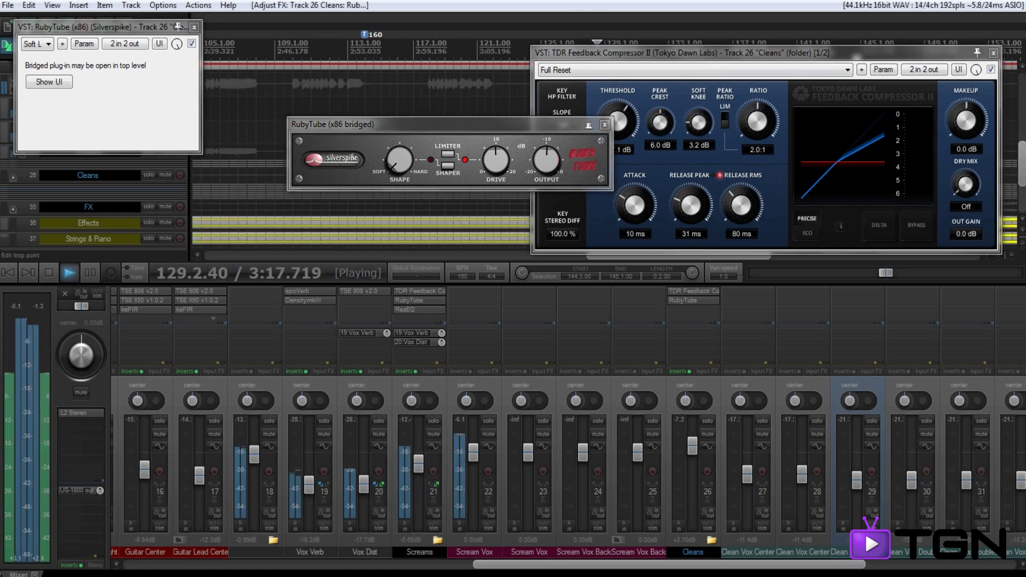
key(Escape)
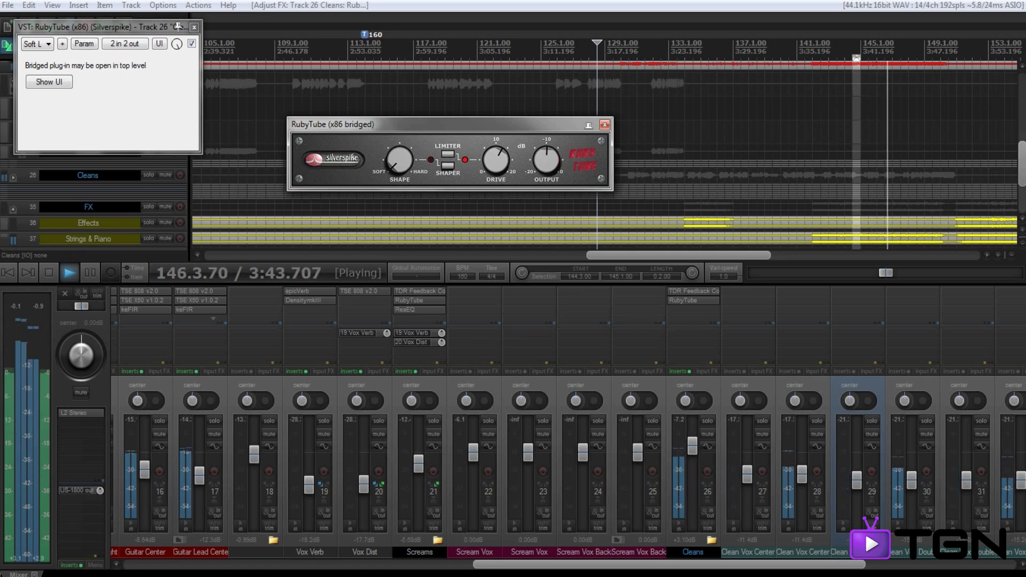
click(803, 260)
key(space)
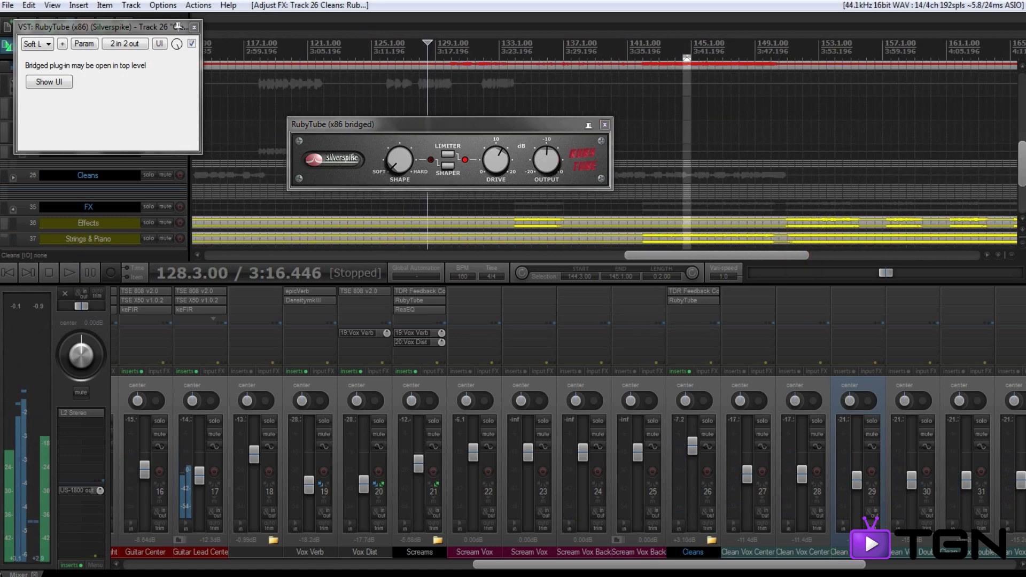
- Insert the ReaEQ equalizer after RubyTube on the Cleans folder track
double_click(693, 309)
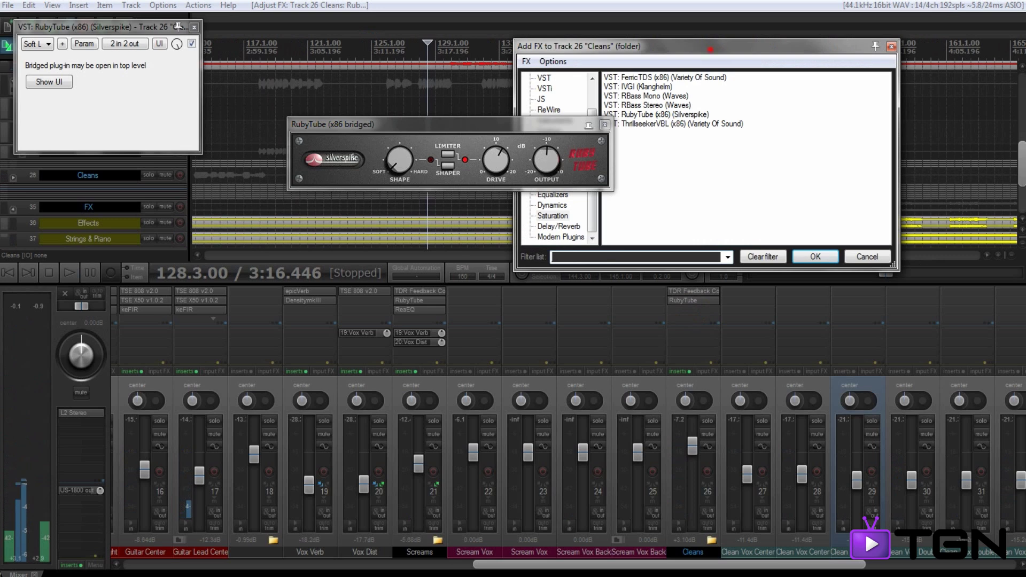
drag(710, 50, 810, 149)
click(653, 295)
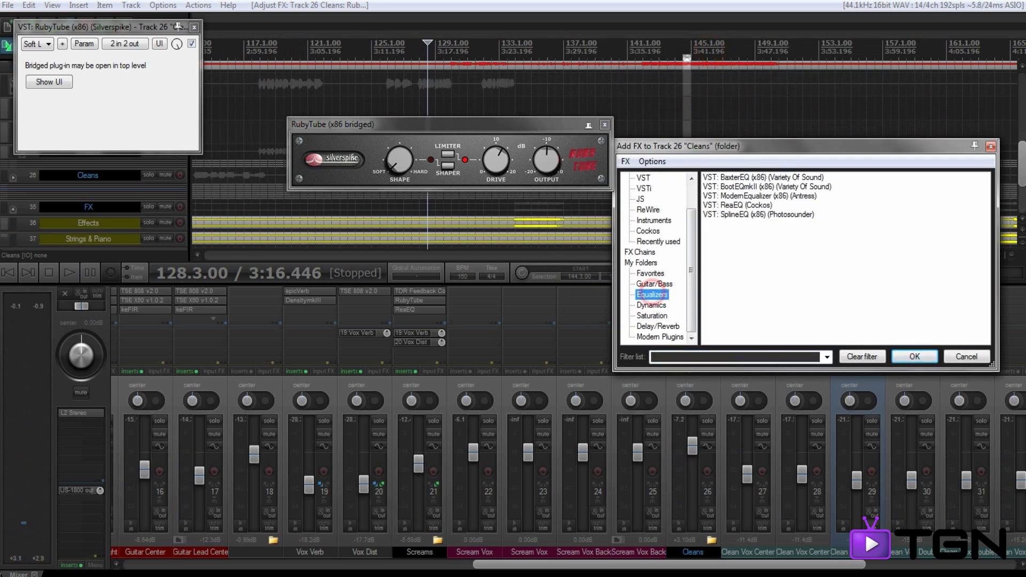
double_click(742, 205)
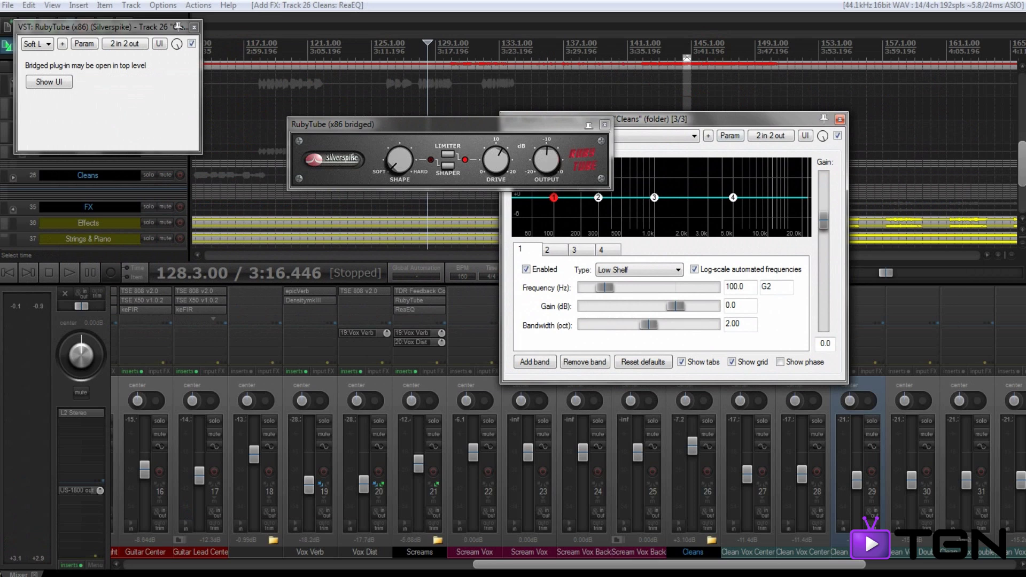
- Boost ReaEQ band 3 by 2.6 dB at about 5029 Hz with a bandwidth of 0.96 octaves
drag(654, 197, 734, 190)
drag(651, 322, 617, 324)
drag(658, 119, 779, 130)
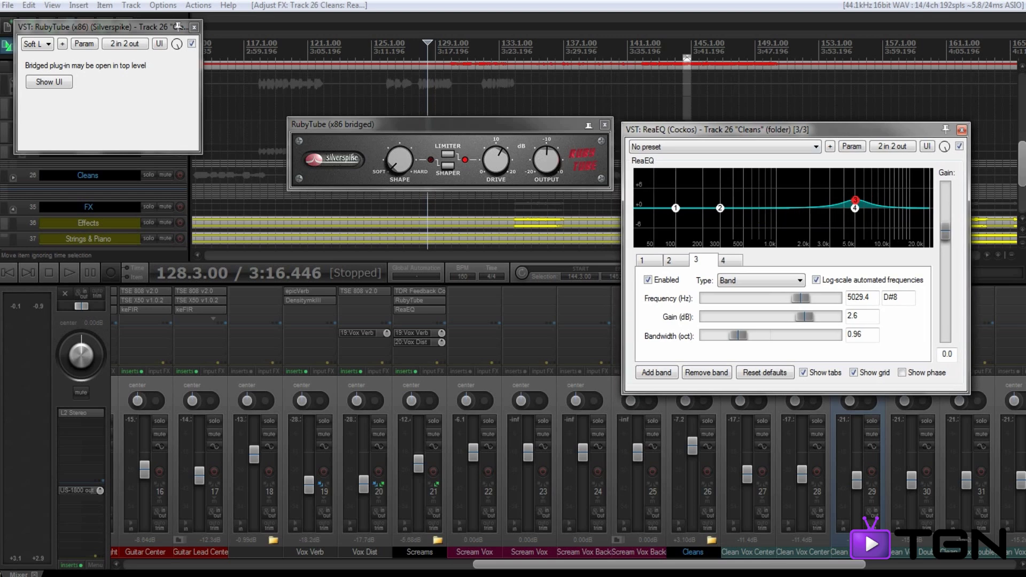
- Change ReaEQ band 1 to a High Pass filter with its frequency at about 317 Hz
click(676, 208)
click(756, 280)
click(745, 330)
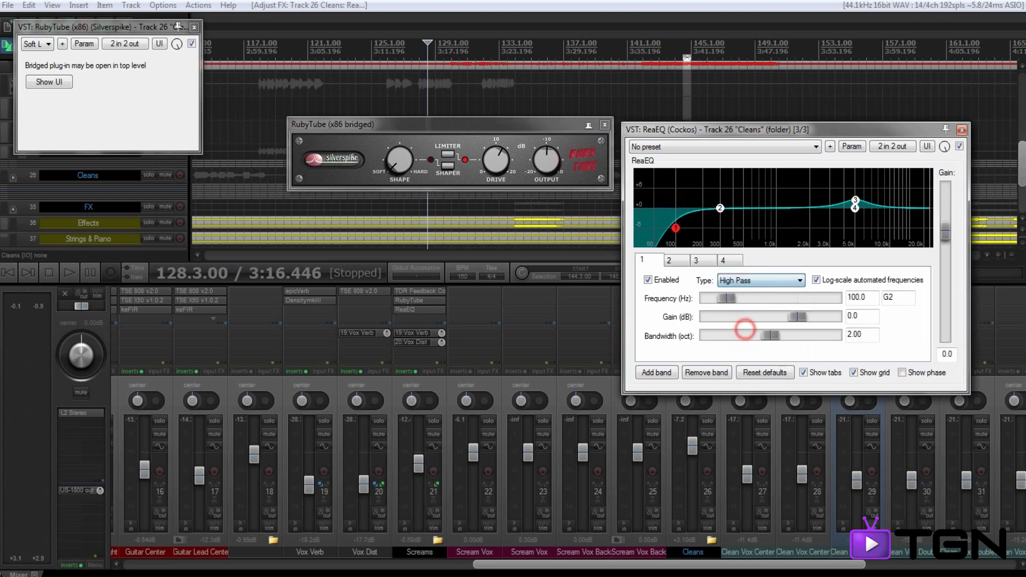
drag(675, 229, 723, 229)
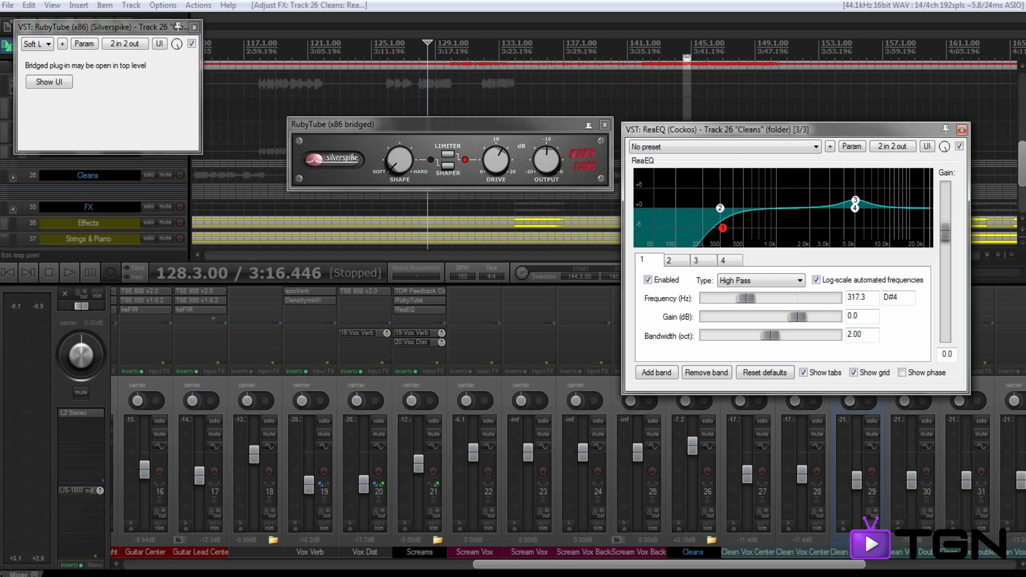
- Play the song from around bar 135 and compare the clean vocals with ReaEQ bypassed and enabled
click(540, 51)
key(space)
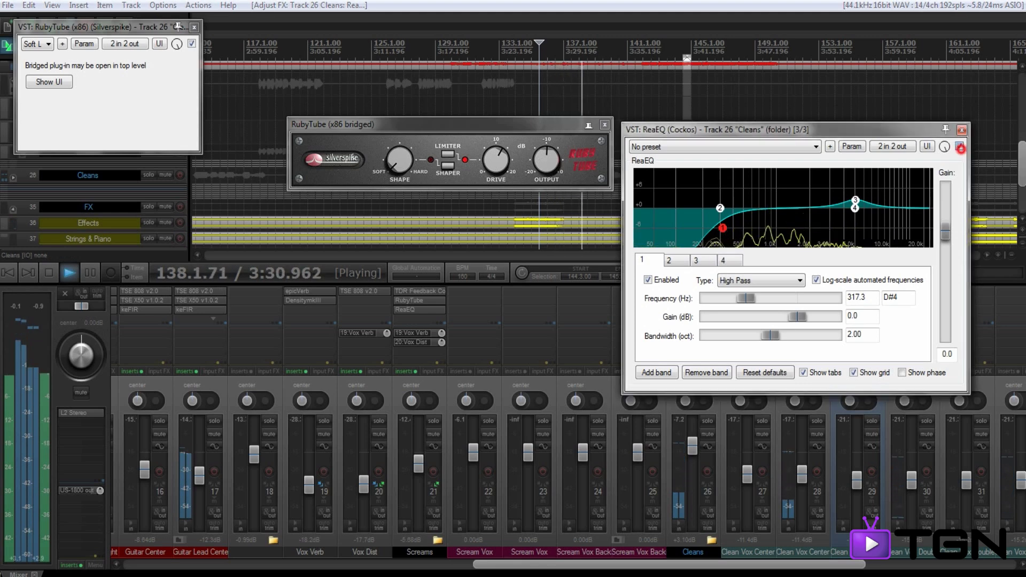
click(960, 146)
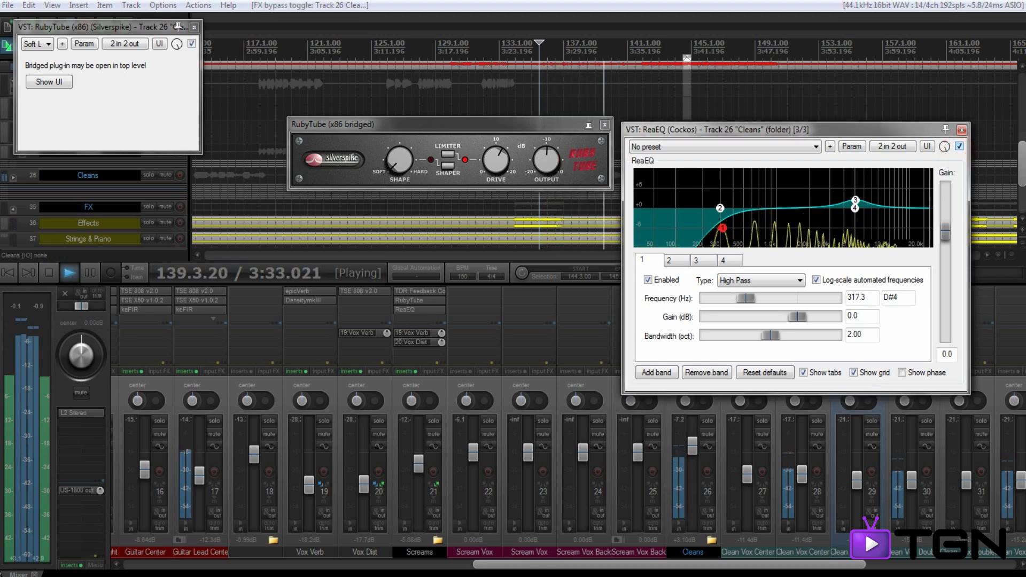
click(957, 147)
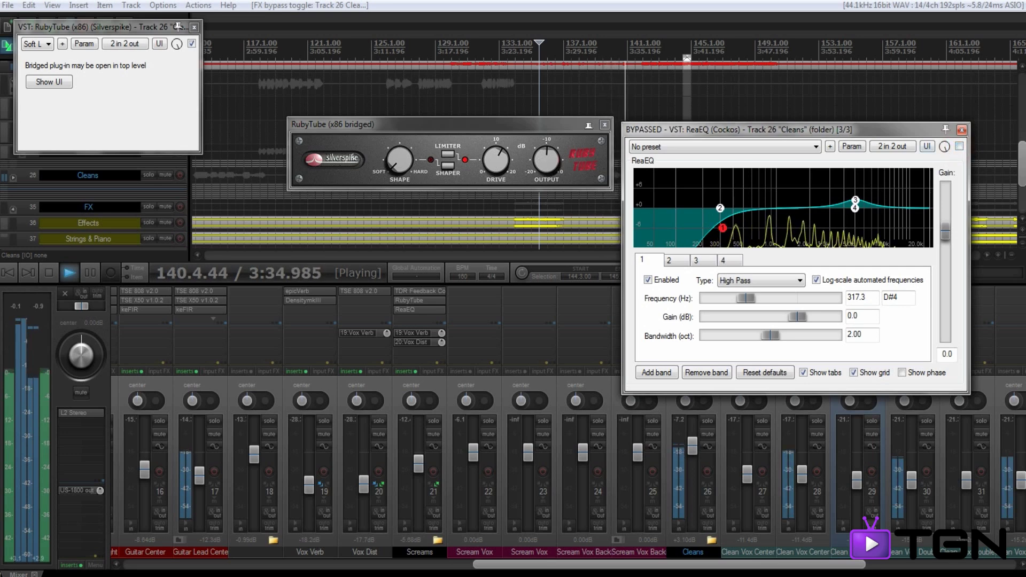
click(959, 146)
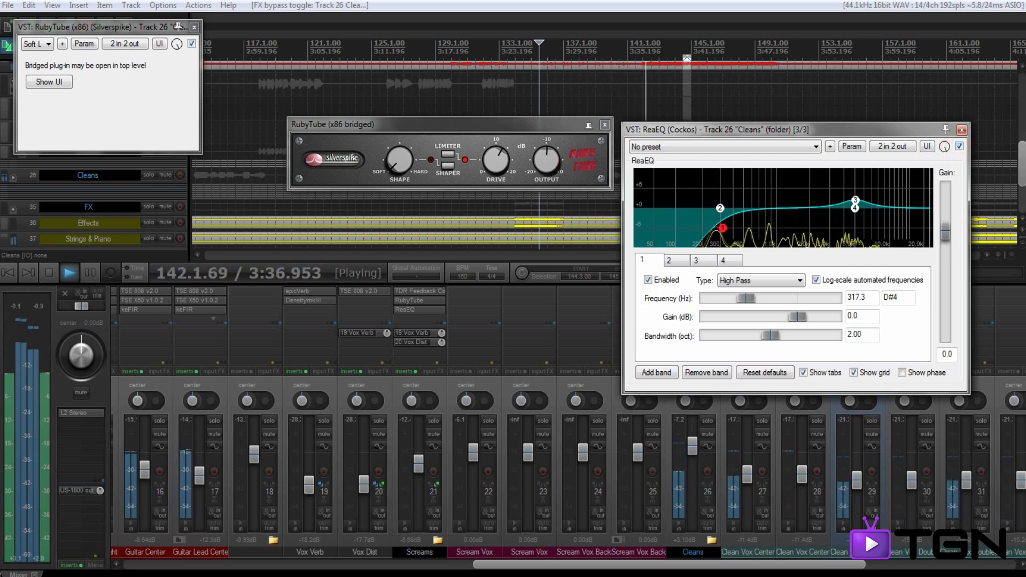
- Sweep ReaEQ band 2, cut it by 6 dB at about 658 Hz with 0.34 octaves bandwidth, and close the plug-in windows
drag(720, 208, 809, 185)
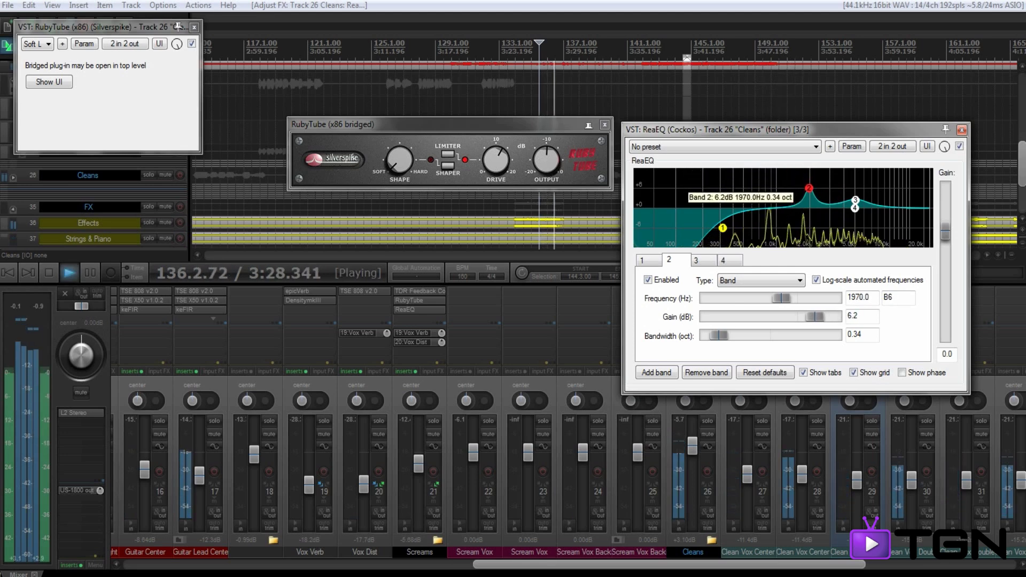
drag(810, 188, 755, 229)
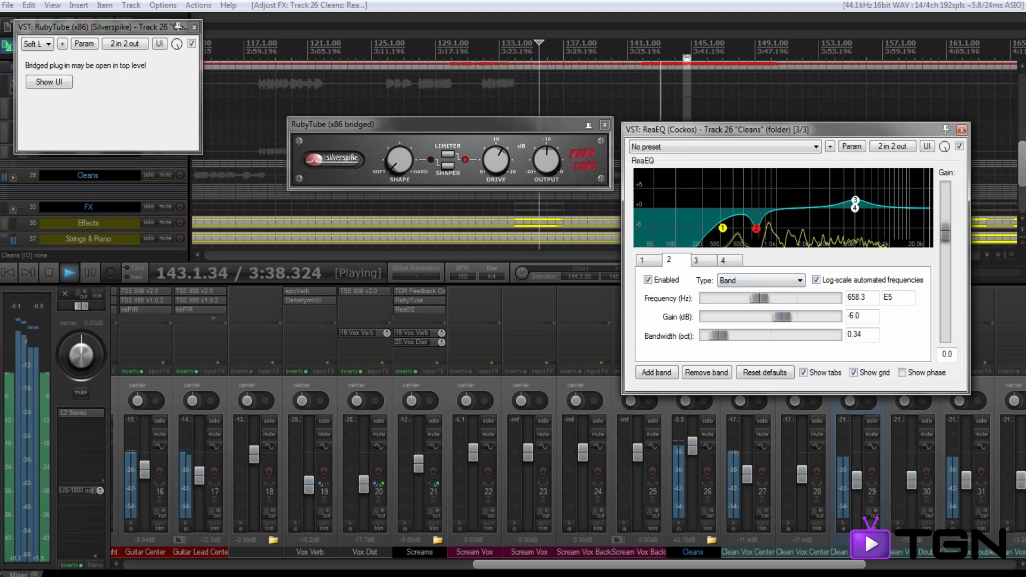
key(space)
click(962, 130)
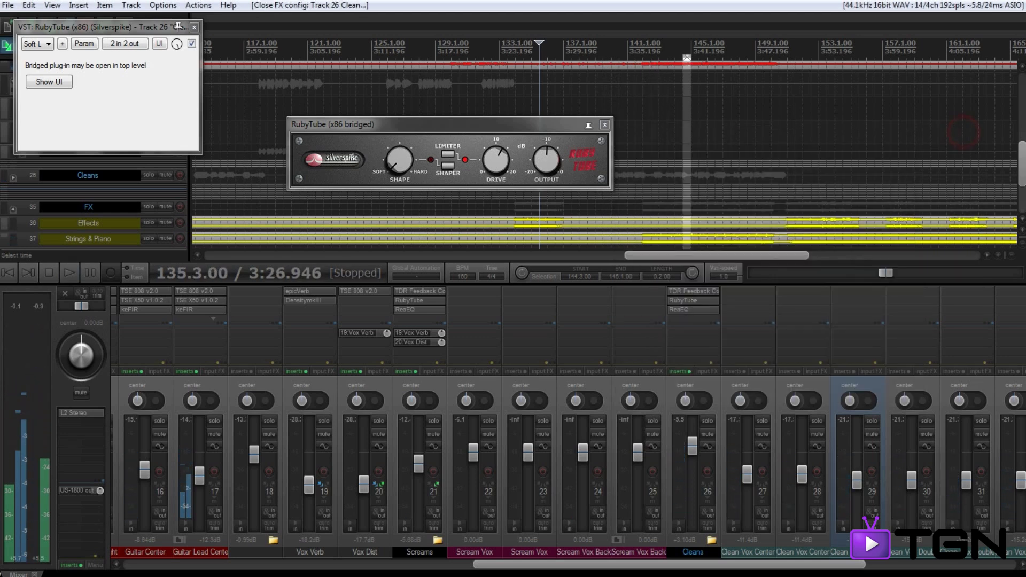
click(604, 124)
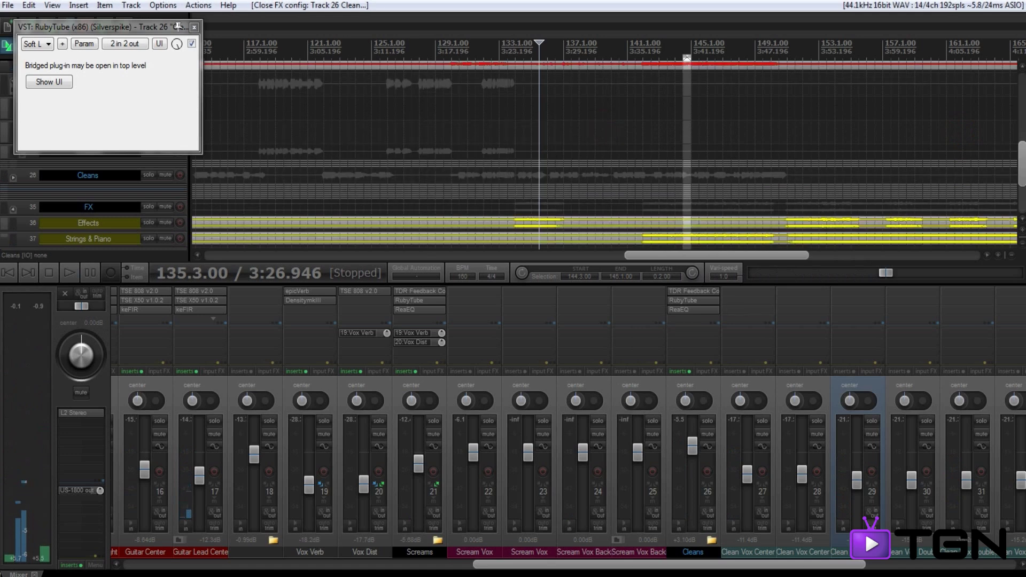
- Add a receive from track 19 Vox Verb to the Cleans folder track and play the song from around bar 135
click(669, 328)
click(833, 373)
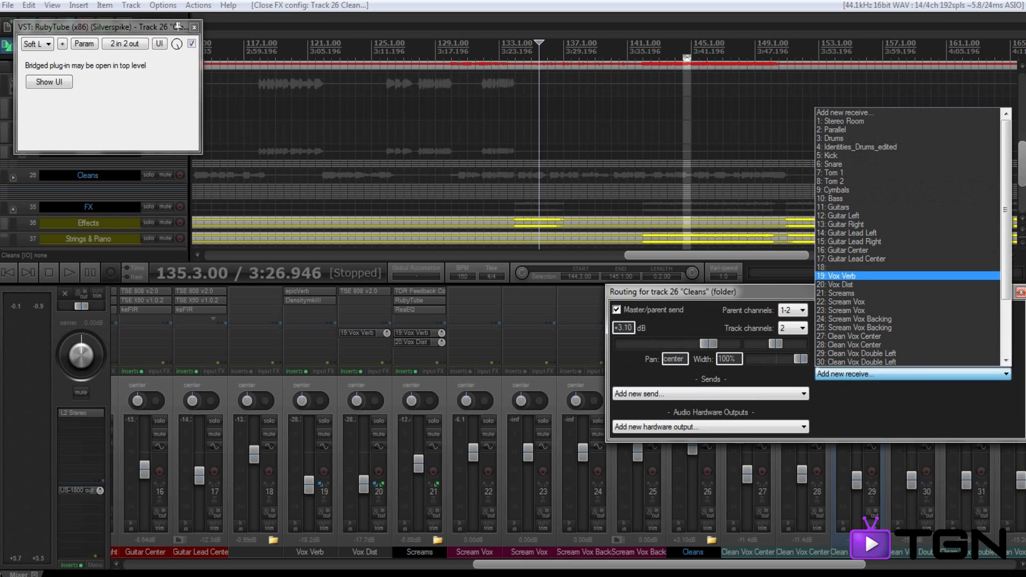
click(836, 276)
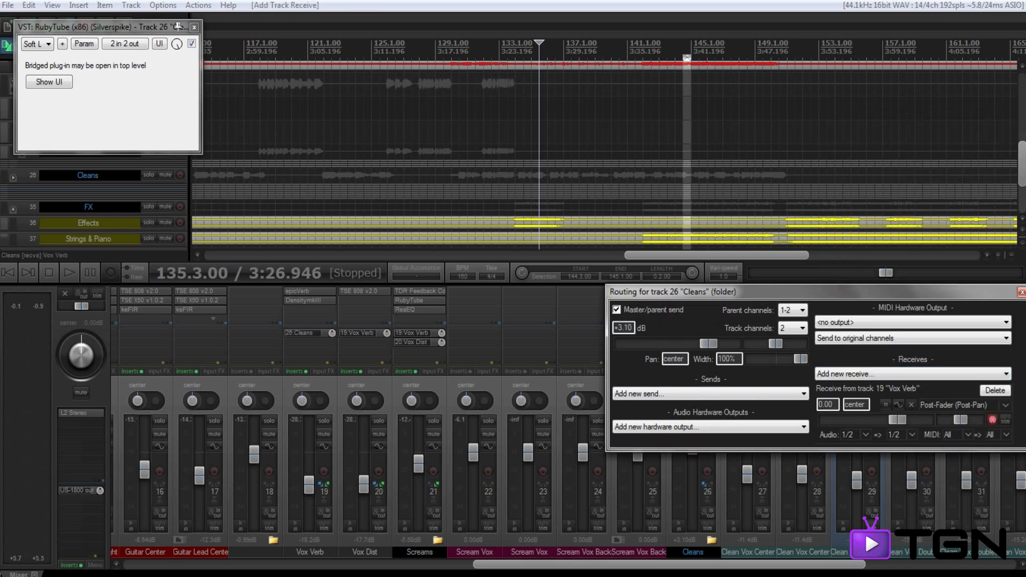
drag(834, 292, 606, 183)
click(794, 184)
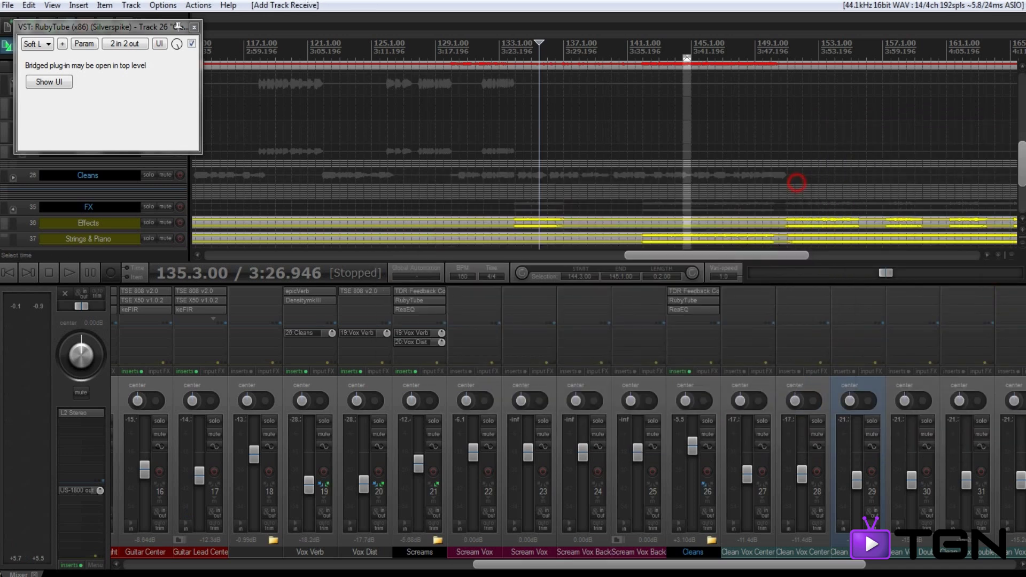
scroll(178, 26, left, 8)
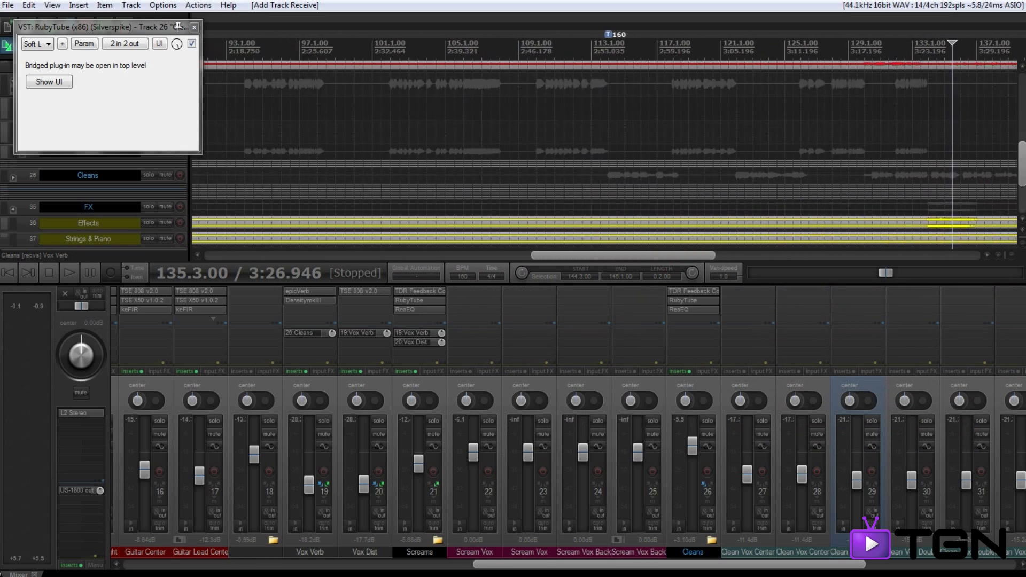
scroll(178, 27, right, 7)
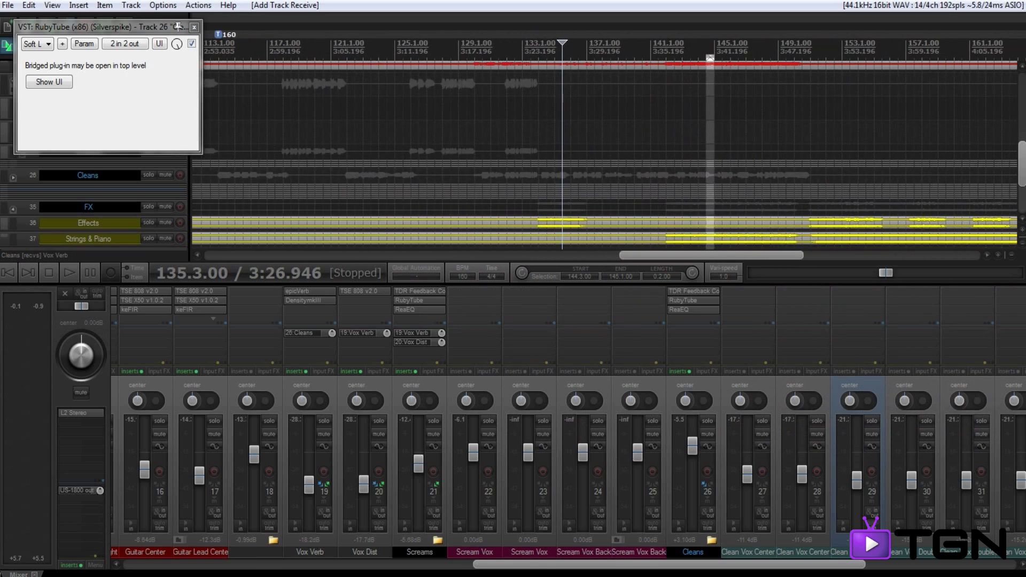
scroll(178, 27, right, 2)
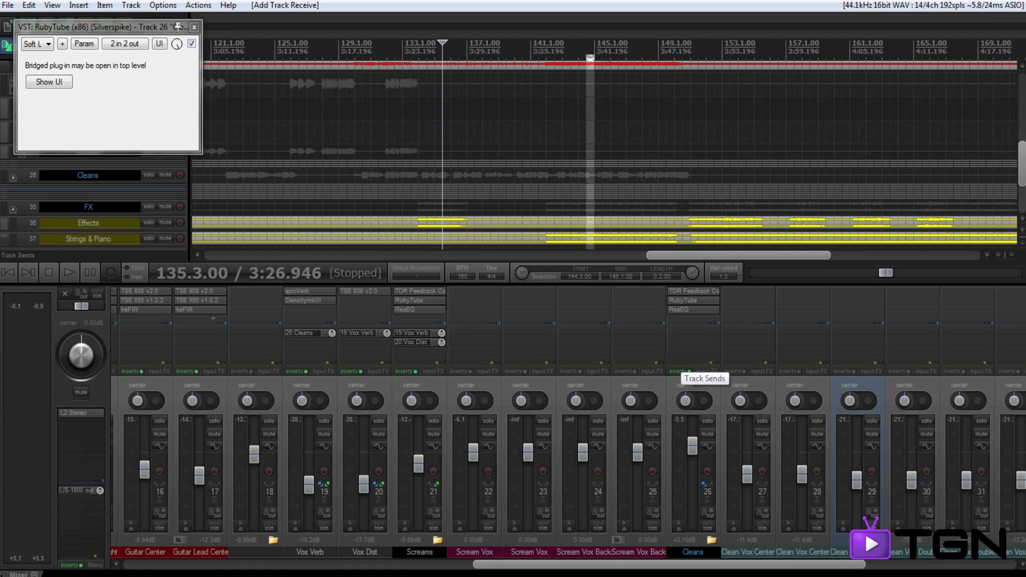
key(space)
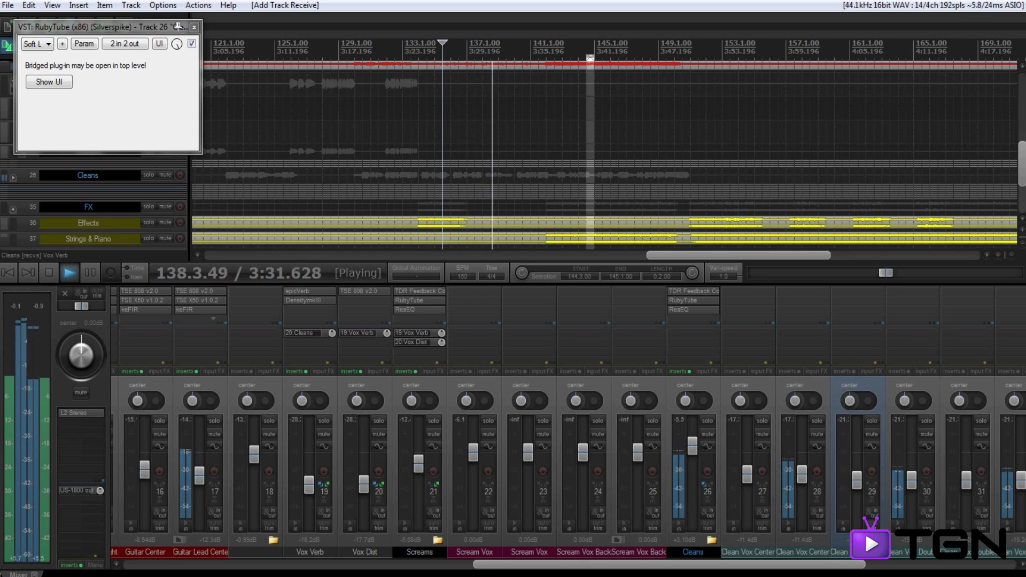
- Delete the Vox Verb receive from the Cleans folder track and add a send to track 19 Vox Verb instead
click(675, 330)
click(675, 330)
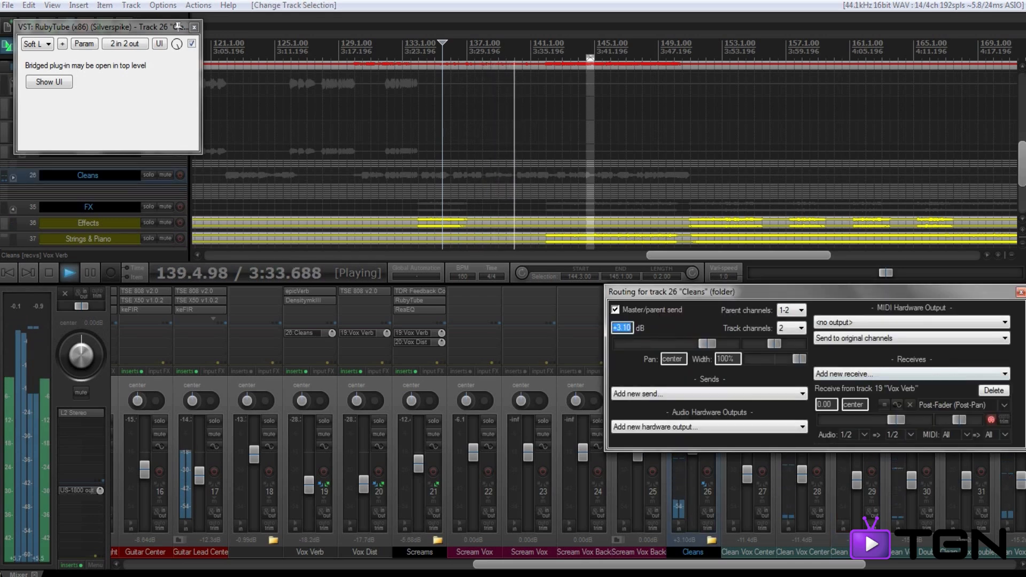
click(994, 390)
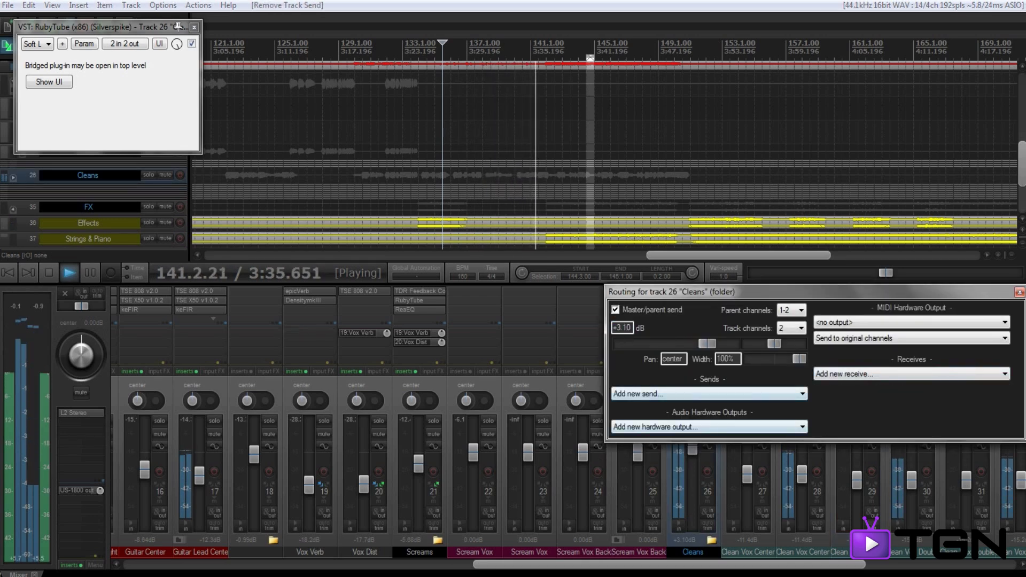
click(709, 394)
click(637, 296)
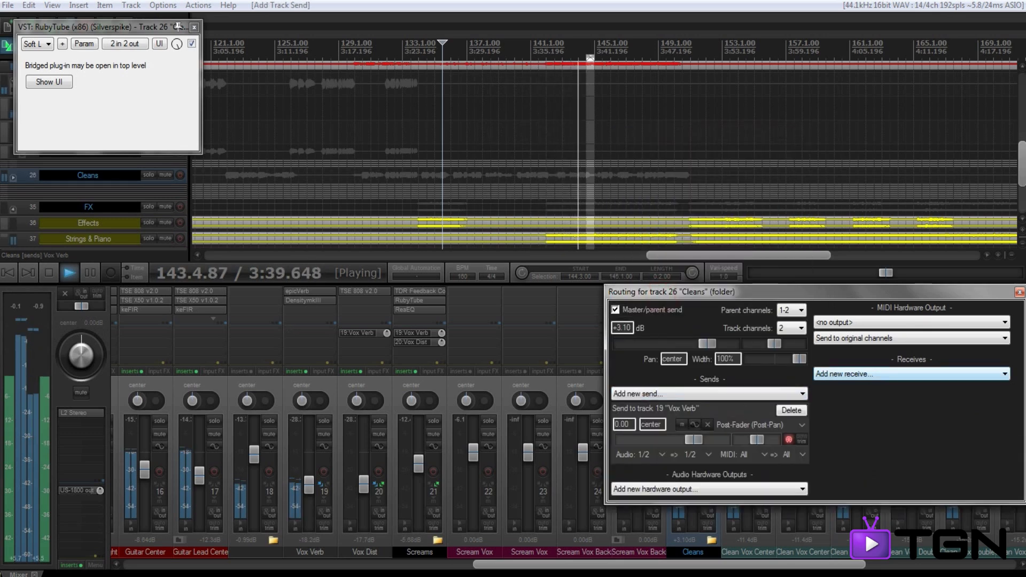
key(Escape)
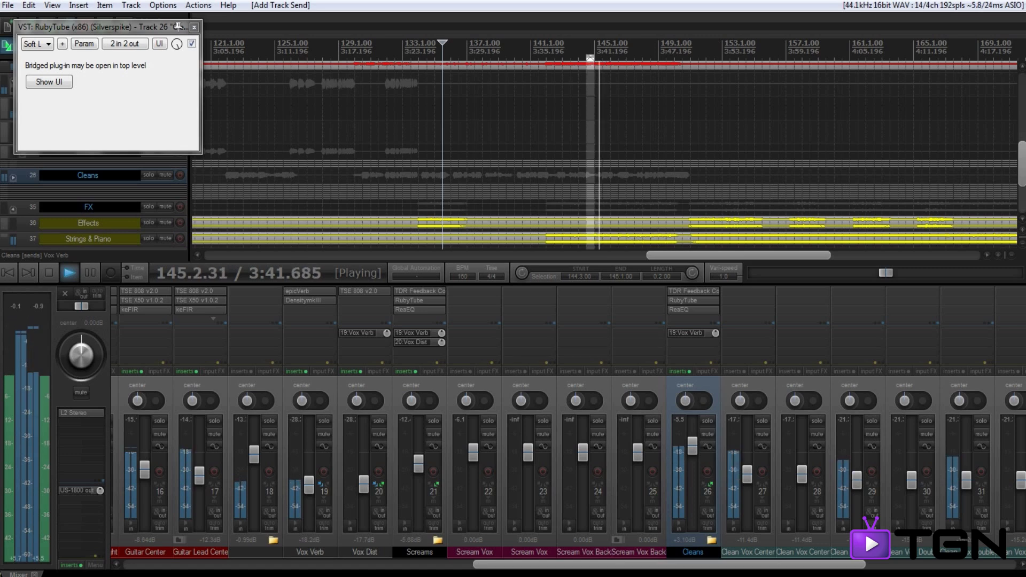
- Insert the GDuckDly delay from the Delay/Reverb folder after ReaEQ on the Cleans folder track
double_click(689, 318)
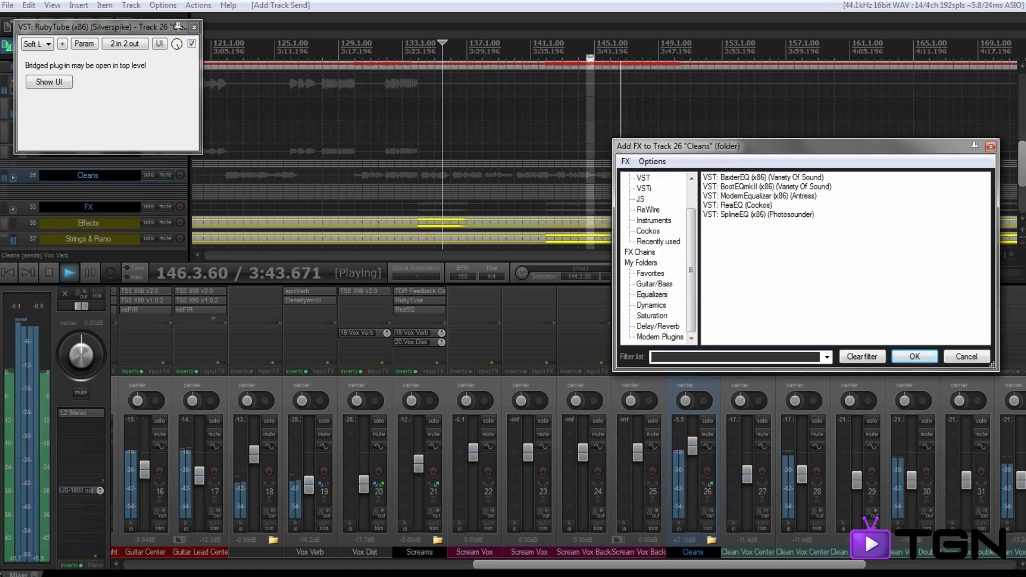
click(658, 326)
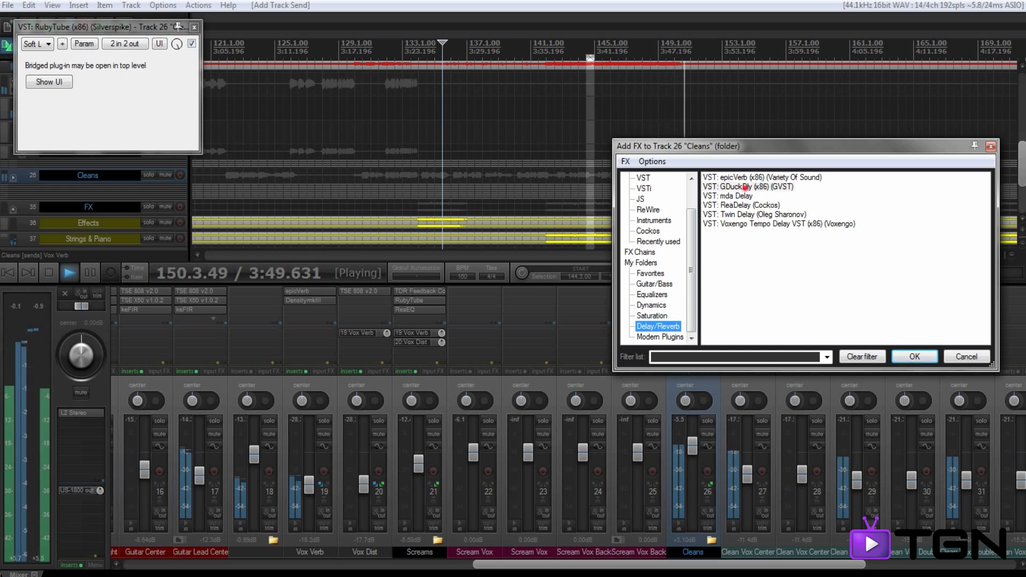
click(747, 187)
key(Return)
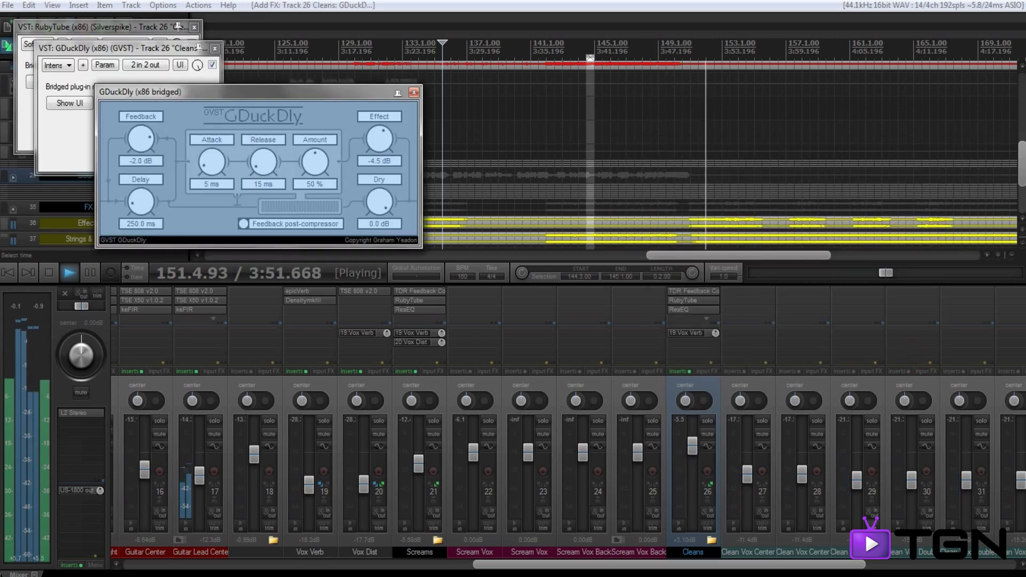
drag(482, 130, 693, 181)
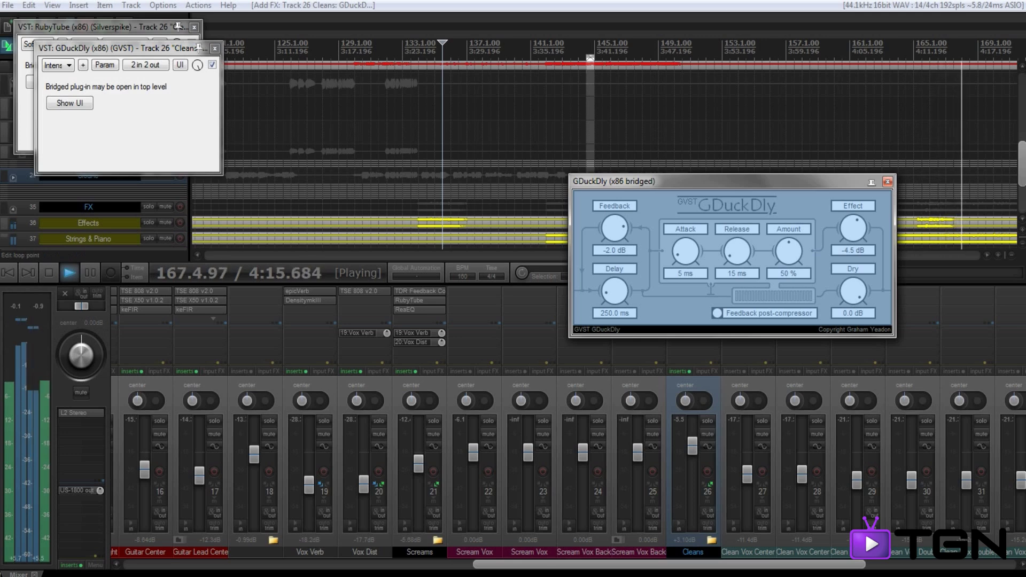
- While playing from around bar 129, set GDuckDly's effect to -8.6 dB, feedback to -7.9 dB, amount to 100 % and delay to 399.9 ms
click(347, 107)
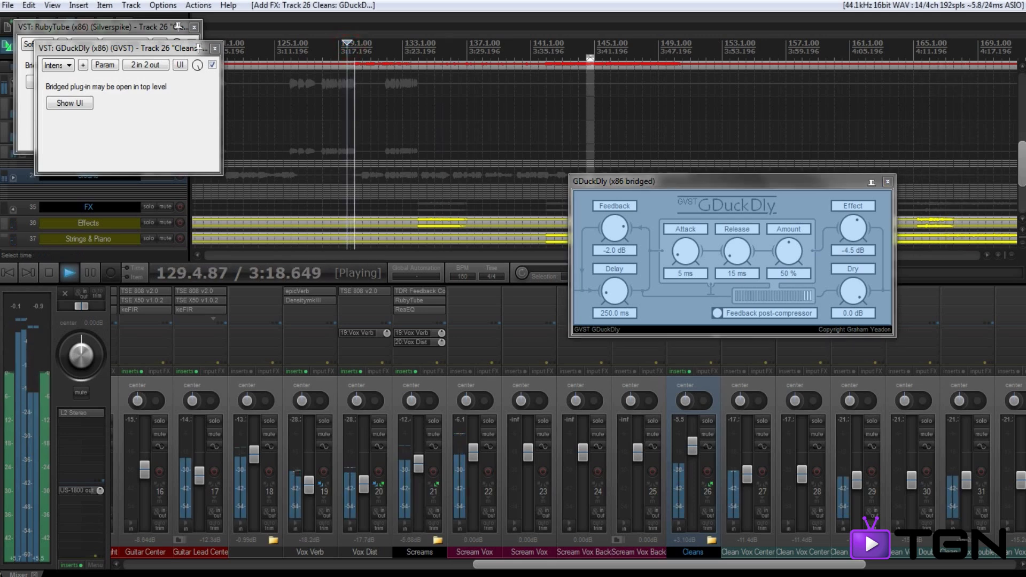
drag(853, 228, 854, 251)
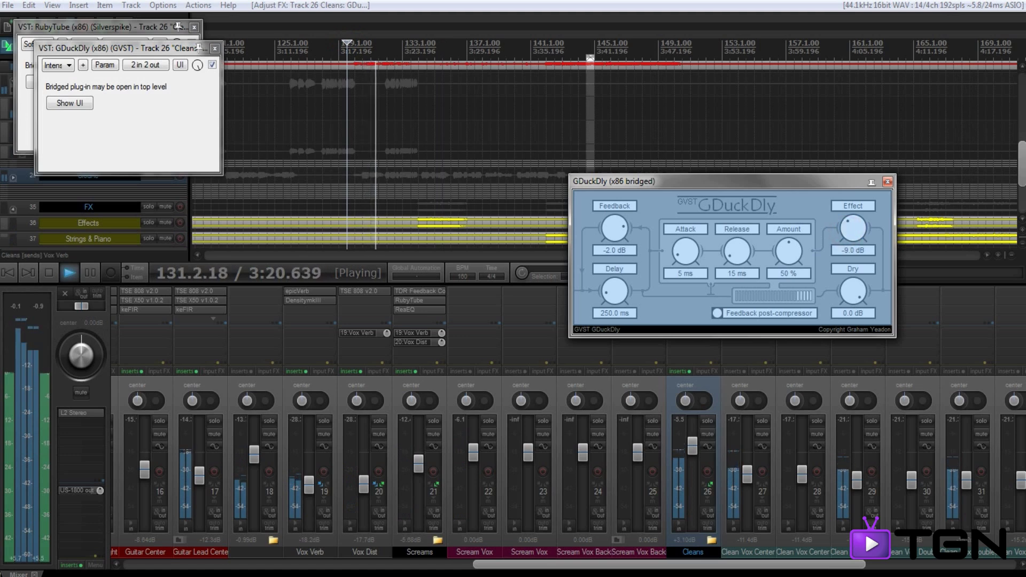
drag(615, 229, 615, 241)
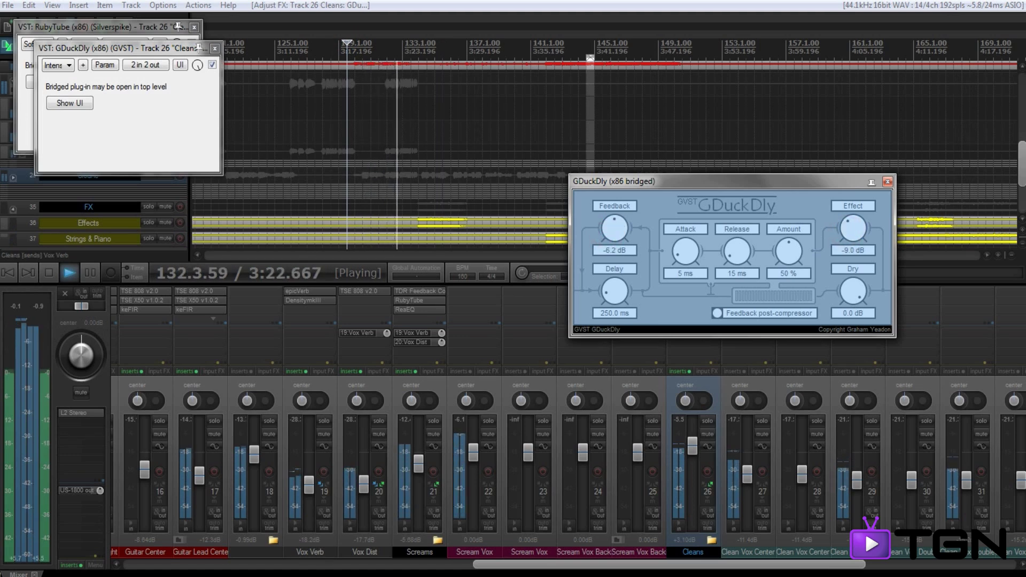
drag(789, 250, 789, 235)
drag(853, 229, 853, 234)
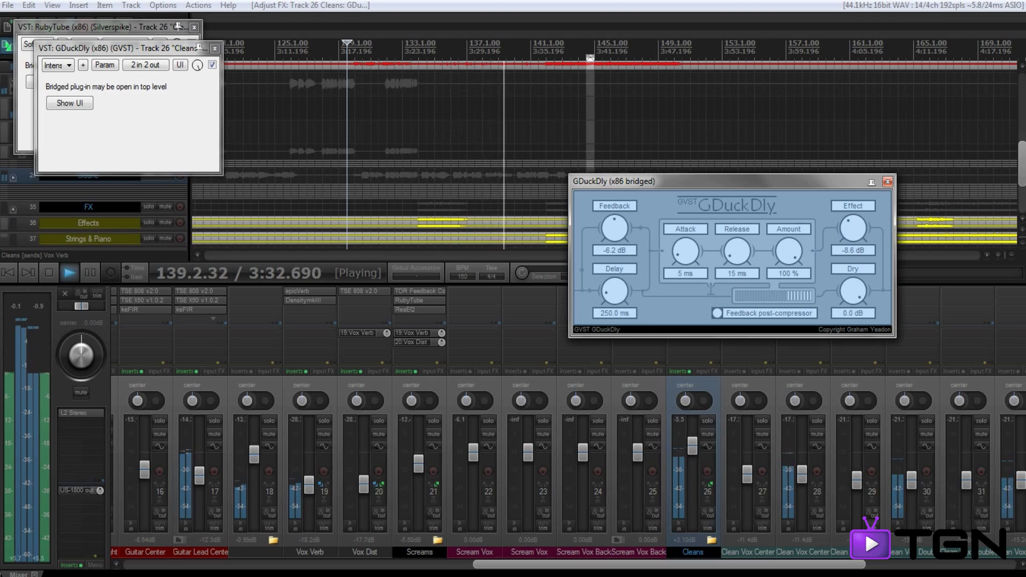
drag(614, 229, 615, 231)
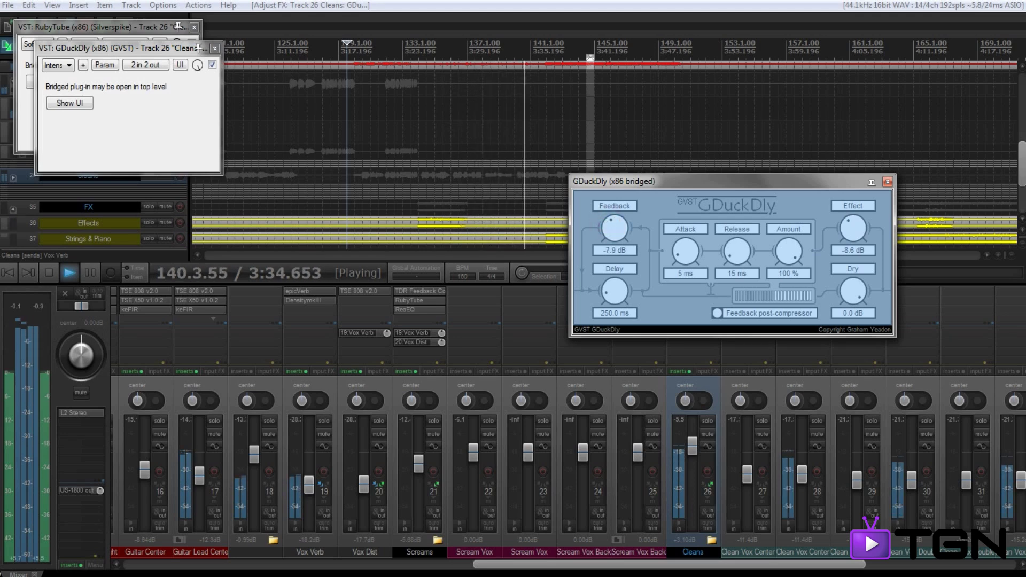
drag(615, 291, 615, 288)
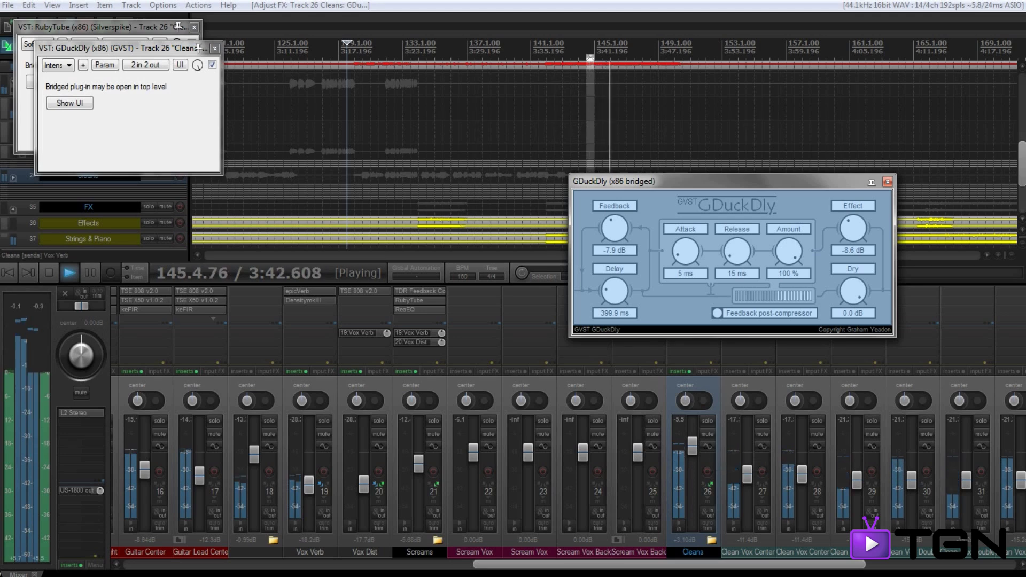
- Compare the clean vocals with GDuckDly bypassed and enabled during playback
drag(669, 181, 581, 81)
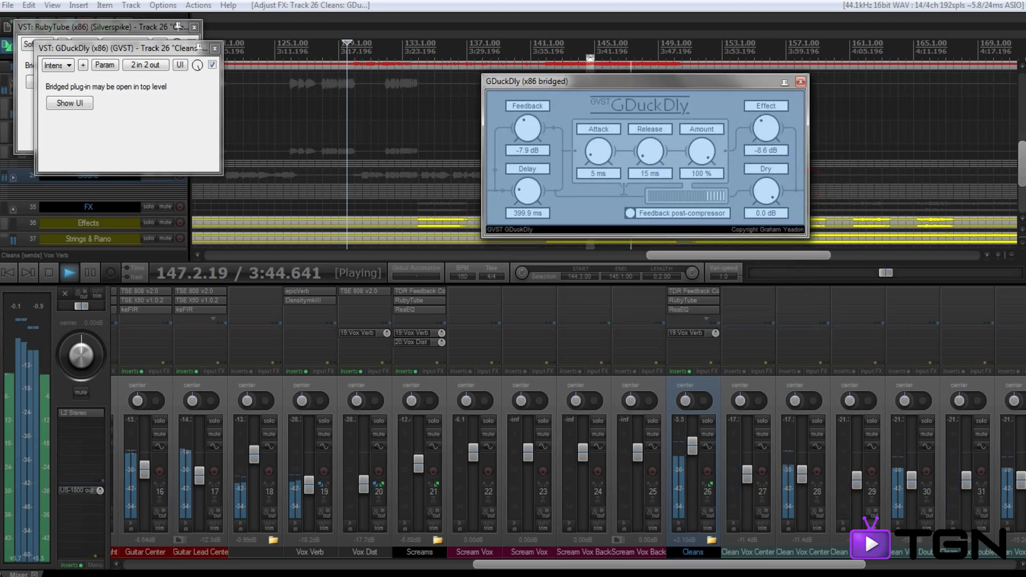
right_click(670, 314)
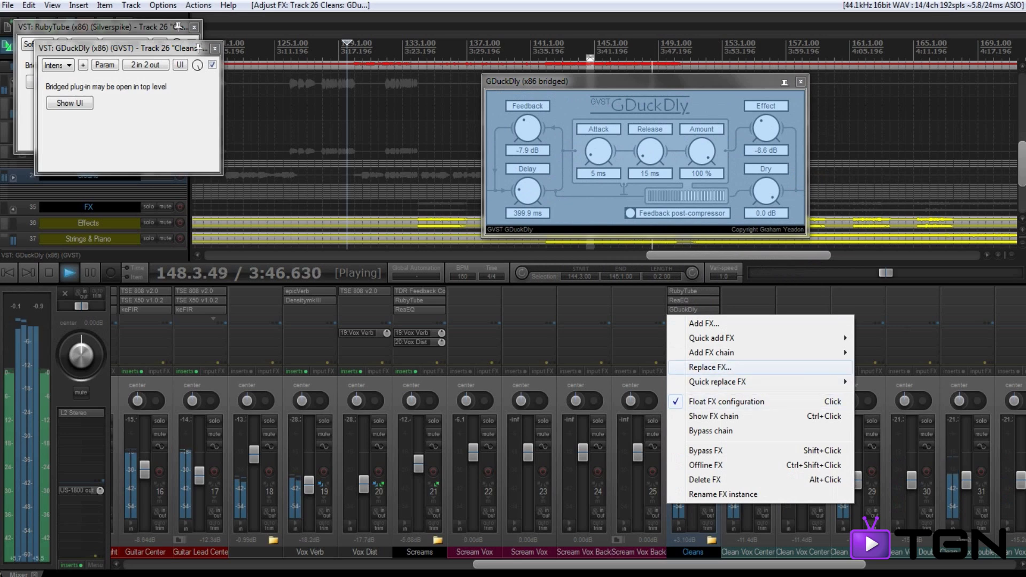
click(705, 451)
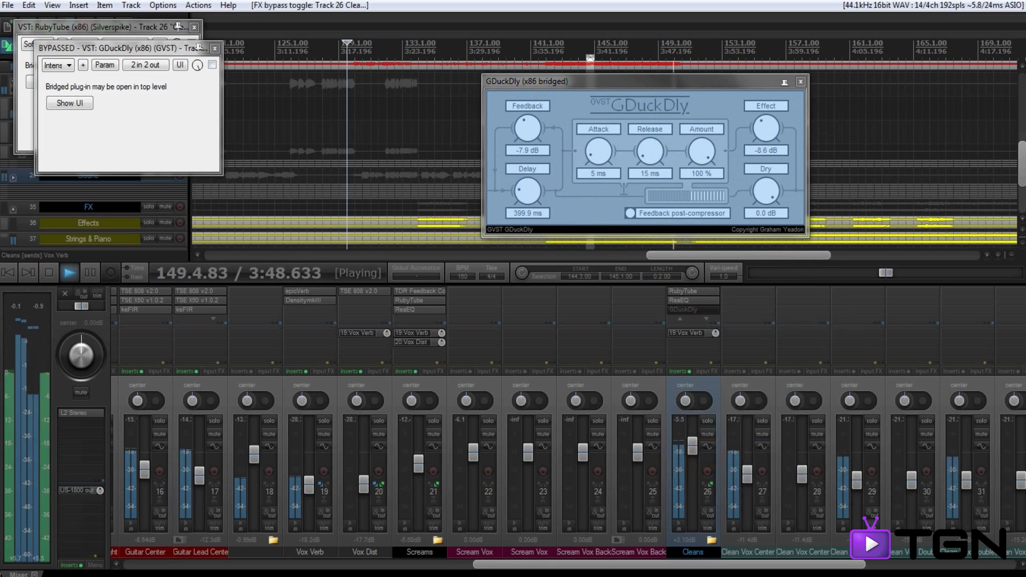
right_click(669, 314)
click(706, 451)
key(space)
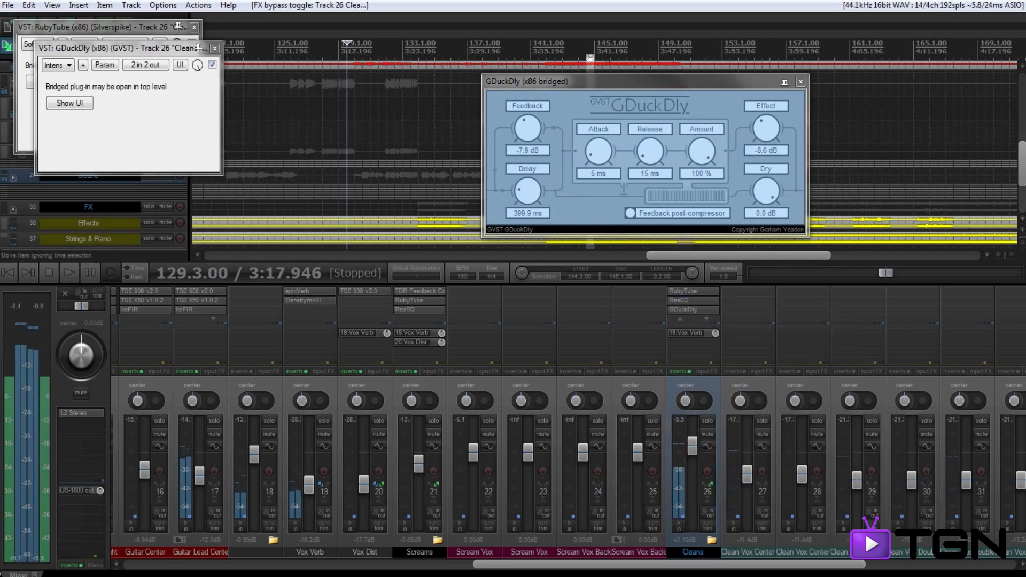
- Play the song from around bar 148 and lower GDuckDly's feedback to -8.3 dB
key(space)
click(651, 47)
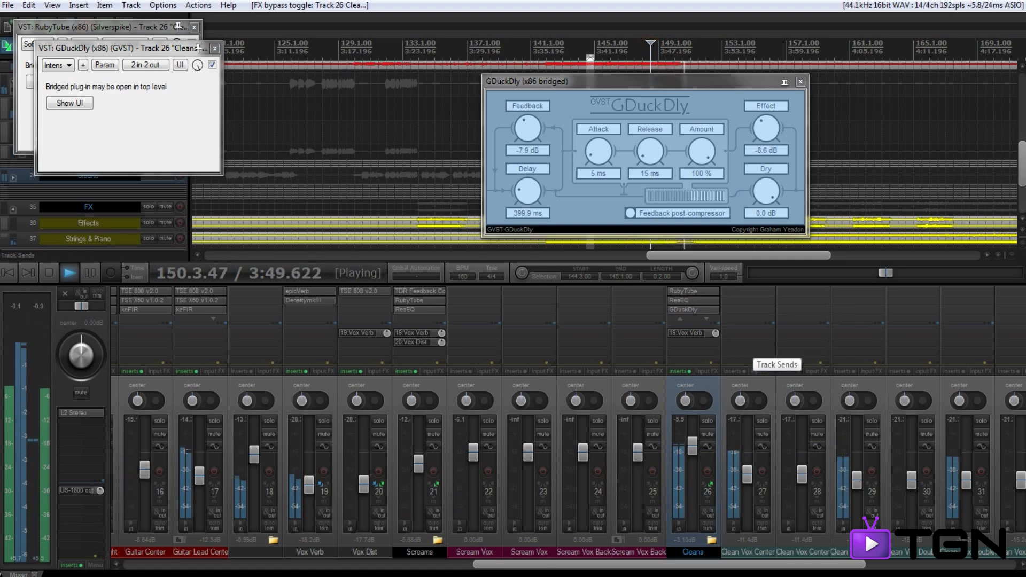
drag(796, 564, 892, 564)
drag(528, 125, 528, 126)
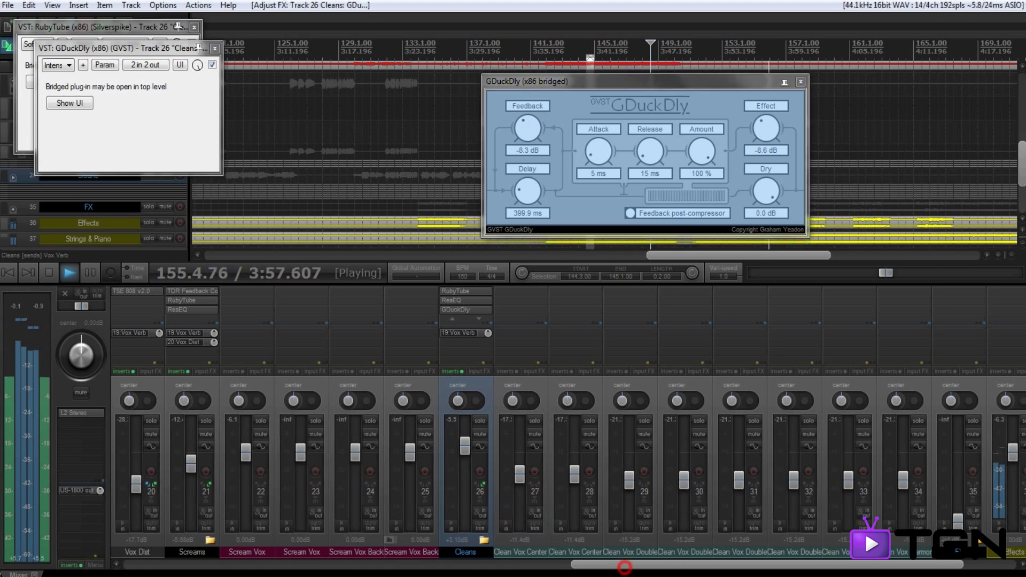
key(space)
- Select the Clean Vox Double Left track, close GDuckDly's interface and replay the song from around bar 129
drag(702, 564, 756, 564)
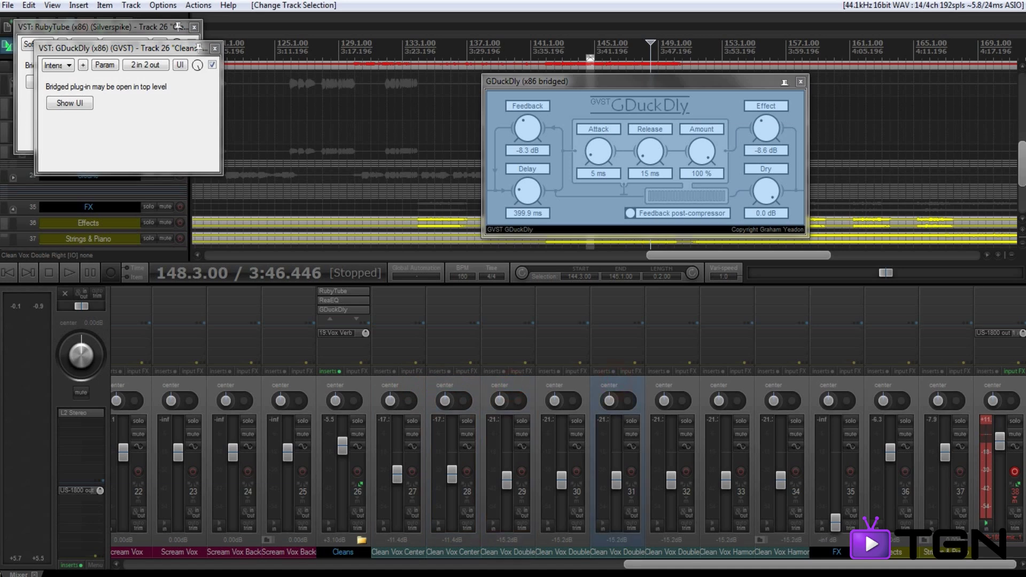
click(670, 385)
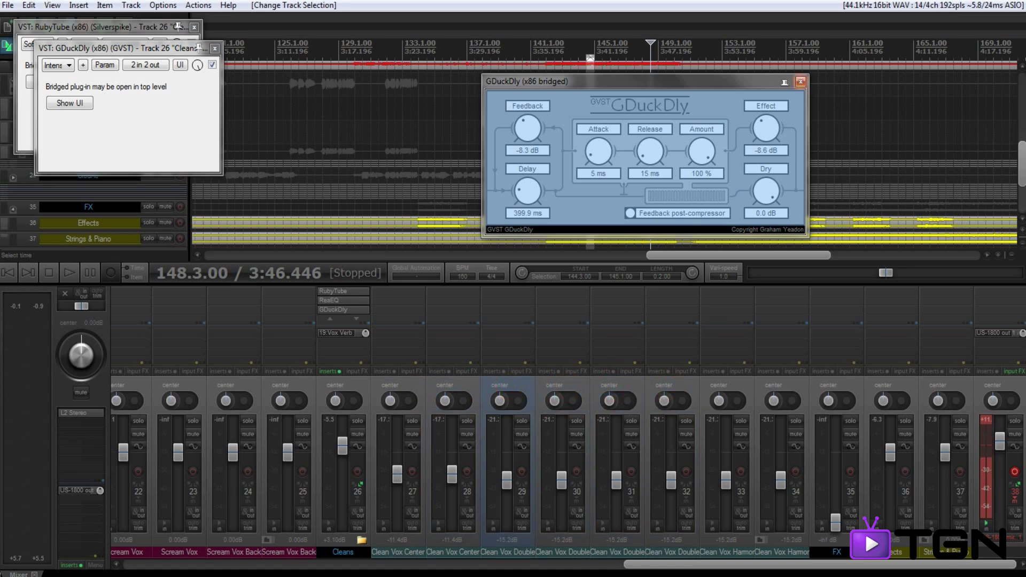
click(801, 81)
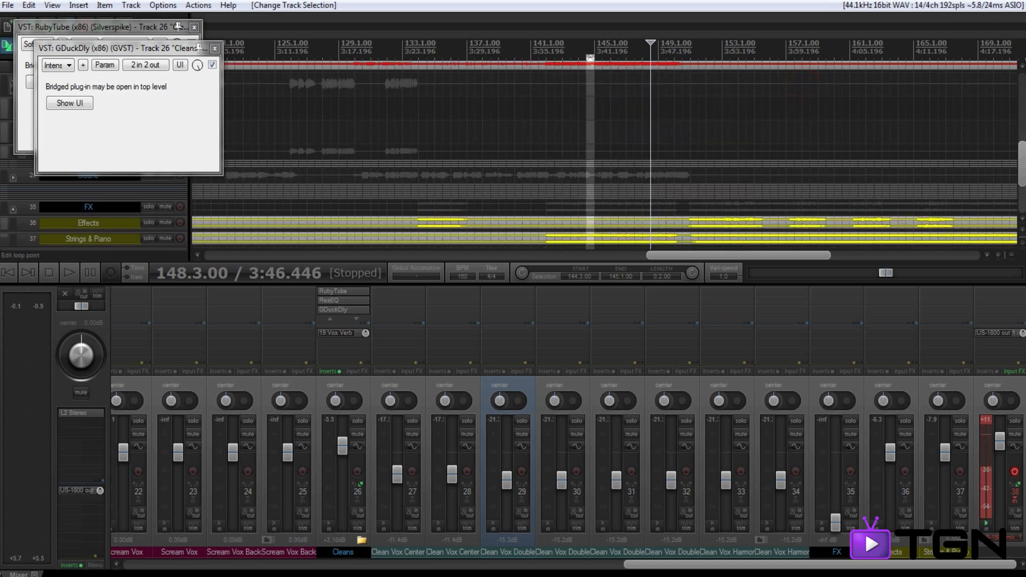
key(space)
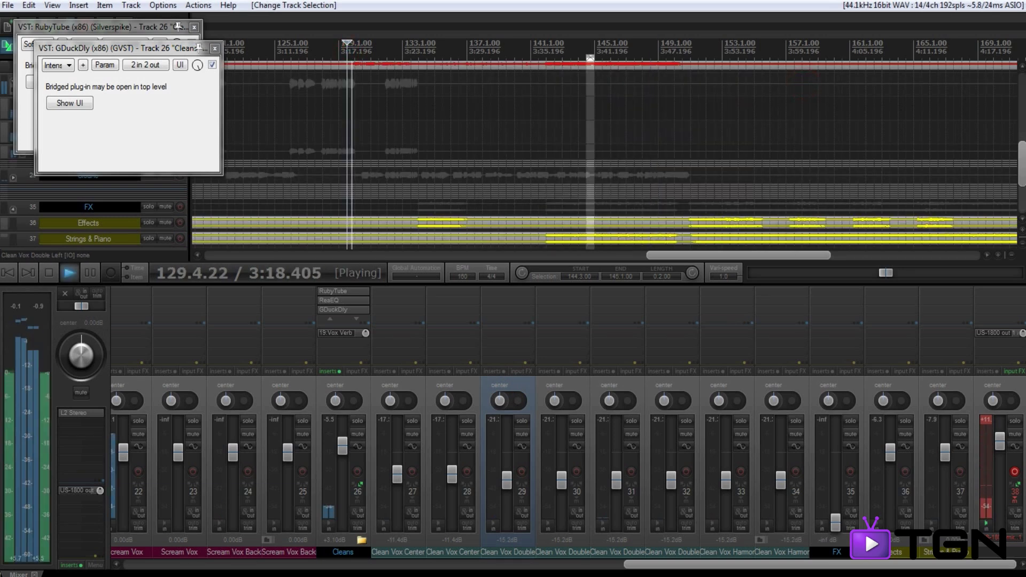
- Pan Clean Vox Double tracks 29 and 30 and harmony 33 to 100% left, and tracks 31, 32 and harmony 34 to 100% right
drag(500, 403, 500, 410)
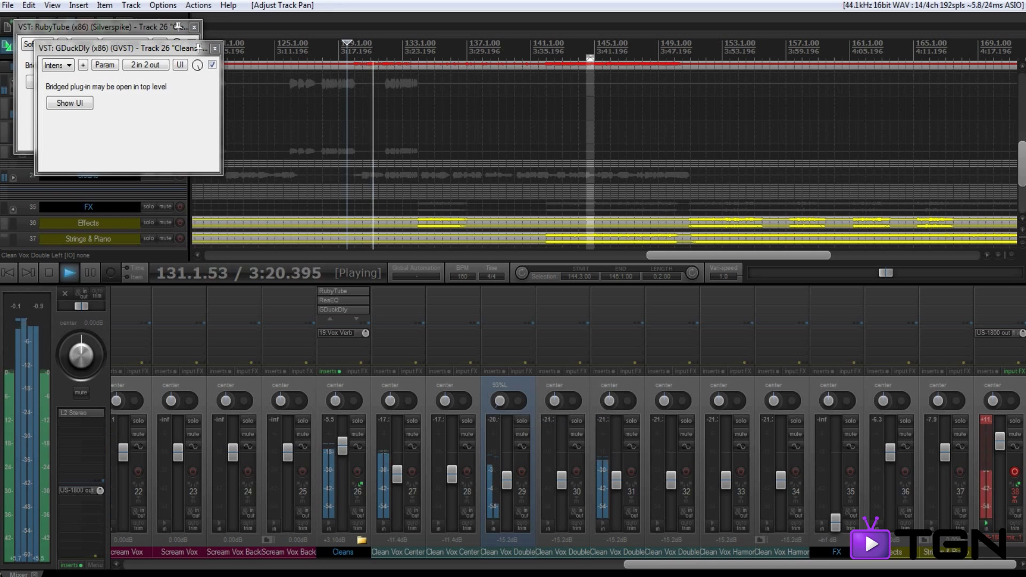
drag(609, 412, 610, 402)
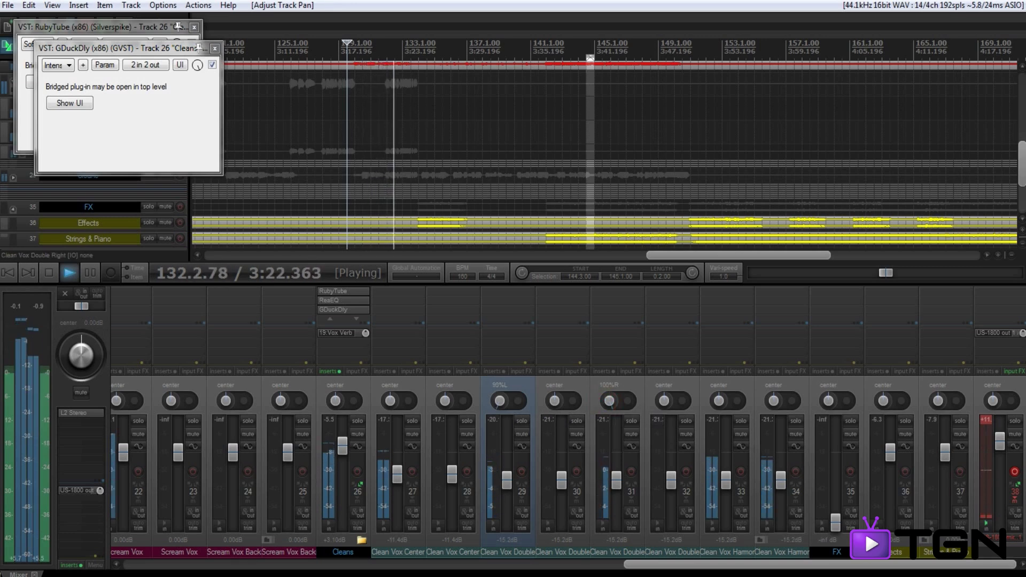
drag(720, 401, 720, 412)
drag(774, 410, 774, 400)
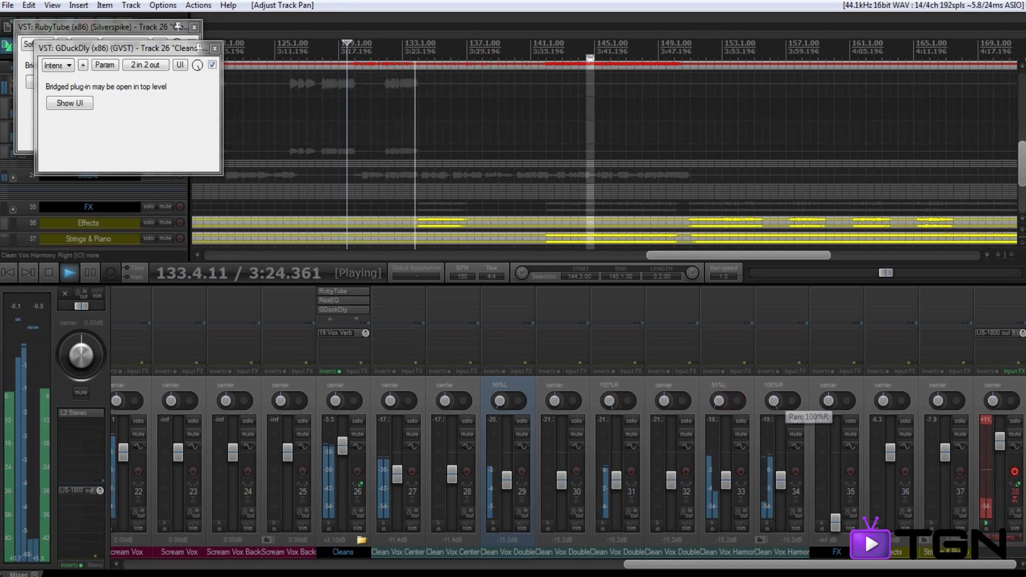
drag(664, 411, 665, 401)
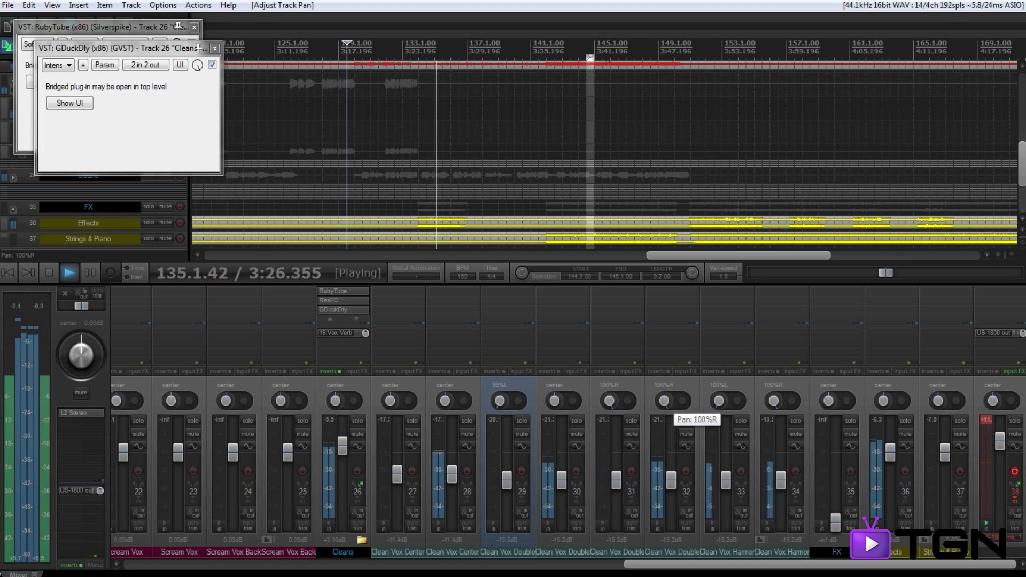
drag(555, 403, 501, 410)
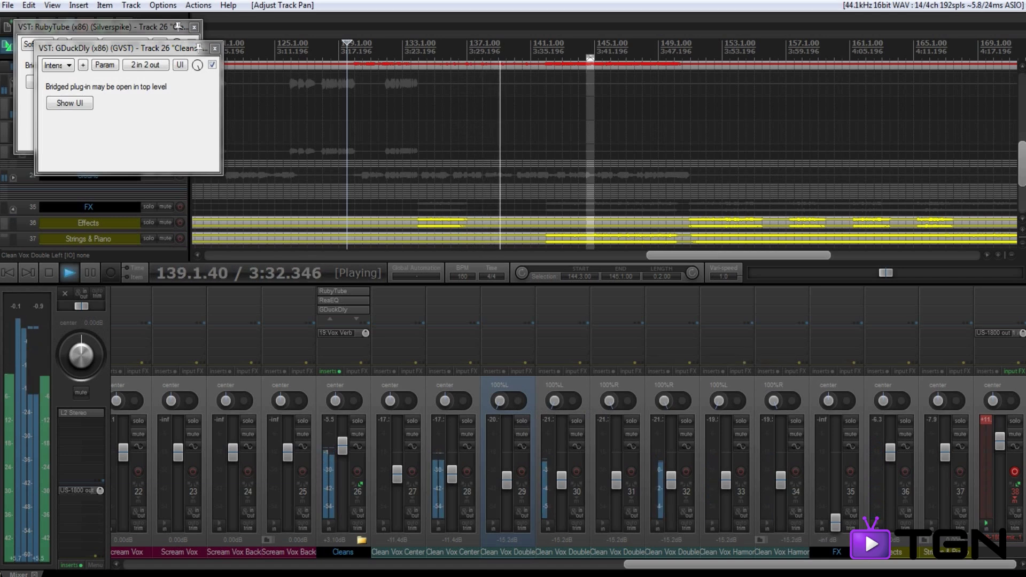
- Set the volume of both Clean Vox Harmony tracks together to -15.3 dB and replay the song from around bar 129
click(731, 387)
ctrl+click(779, 386)
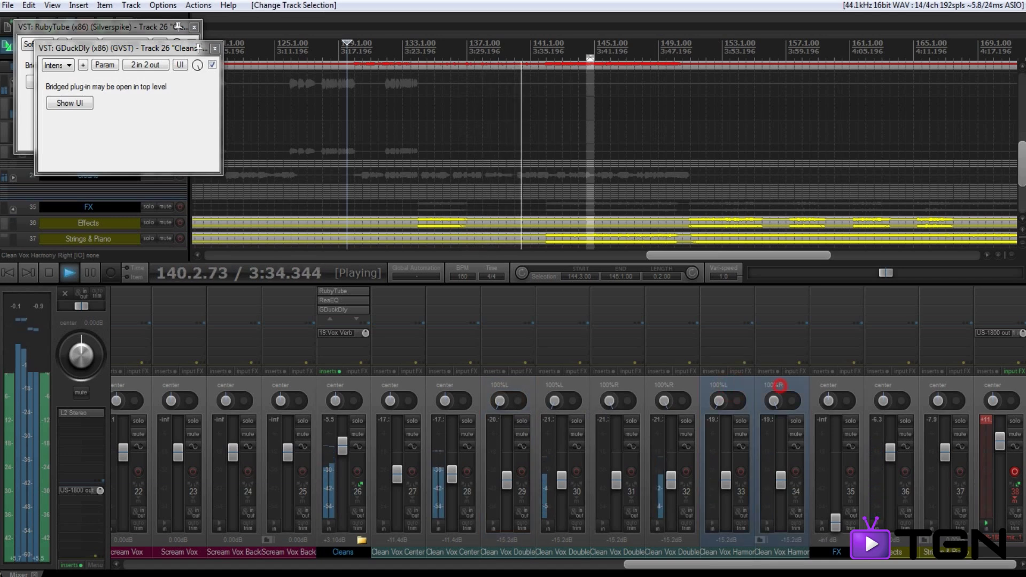
drag(781, 481, 781, 483)
mouse_move(782, 482)
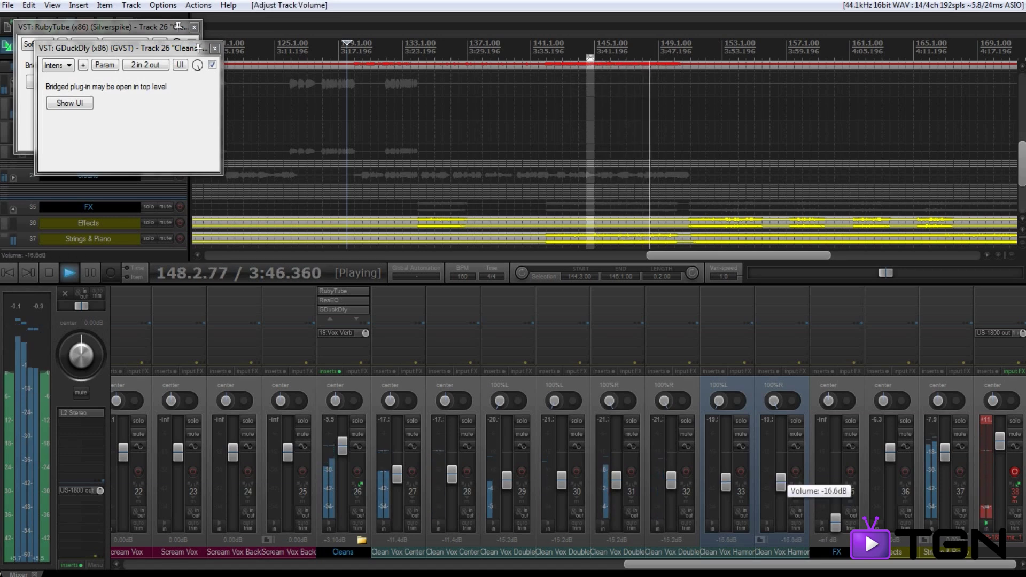
drag(782, 482, 780, 478)
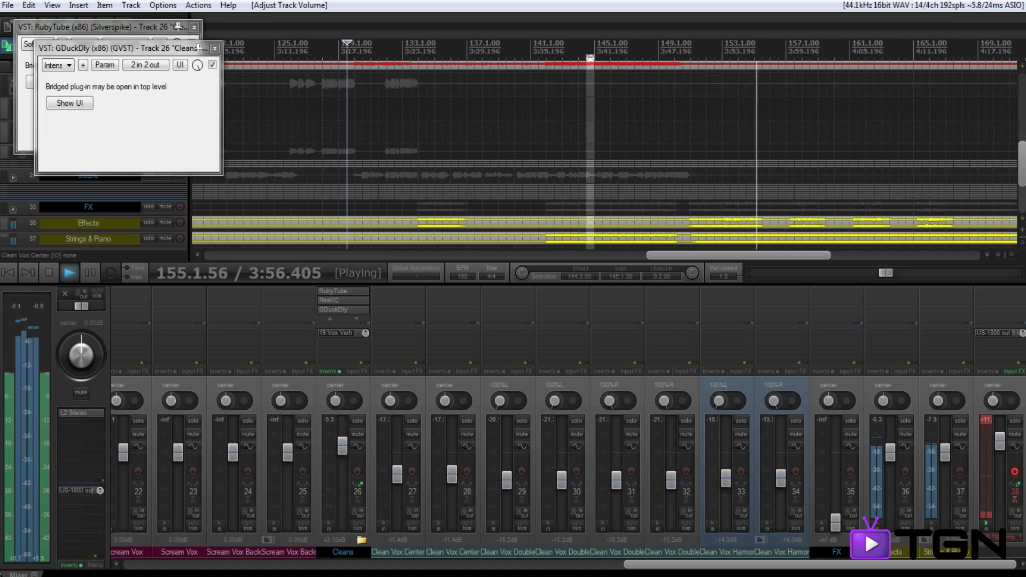
drag(781, 477, 781, 479)
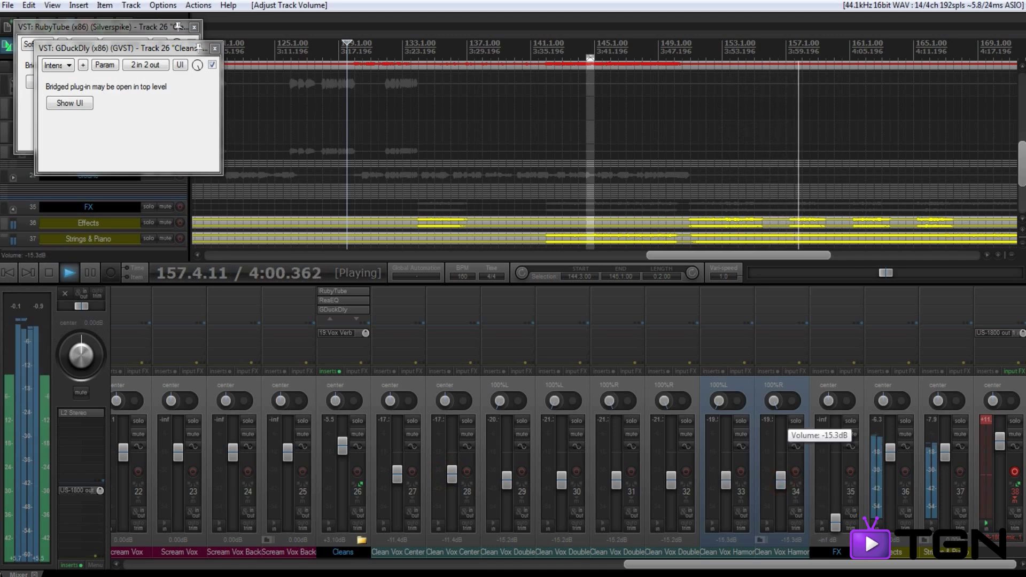
key(space)
key(space)
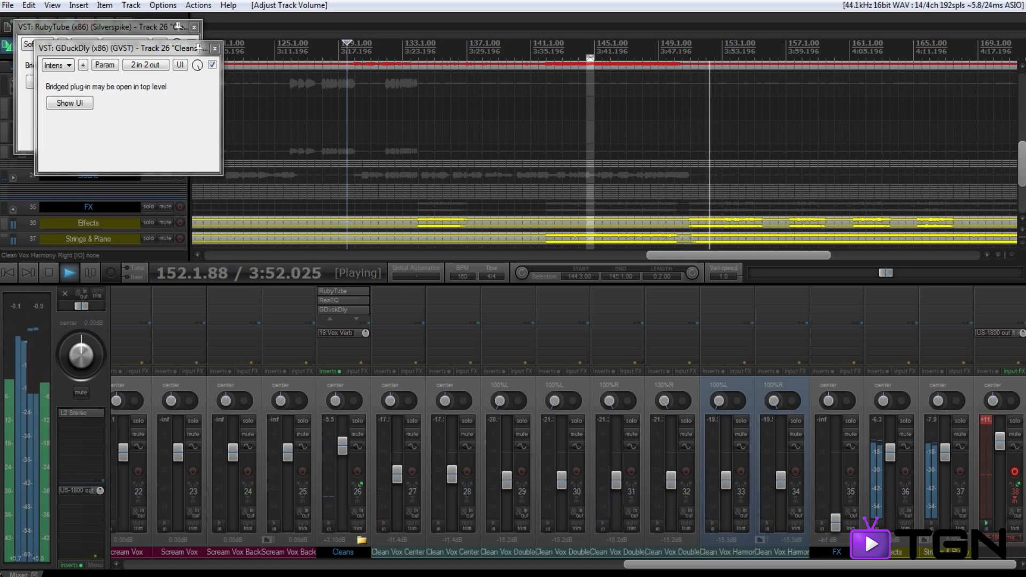
key(space)
- Close the GDuckDly and RubyTube effect windows of the Cleans track
drag(717, 256, 274, 256)
click(215, 48)
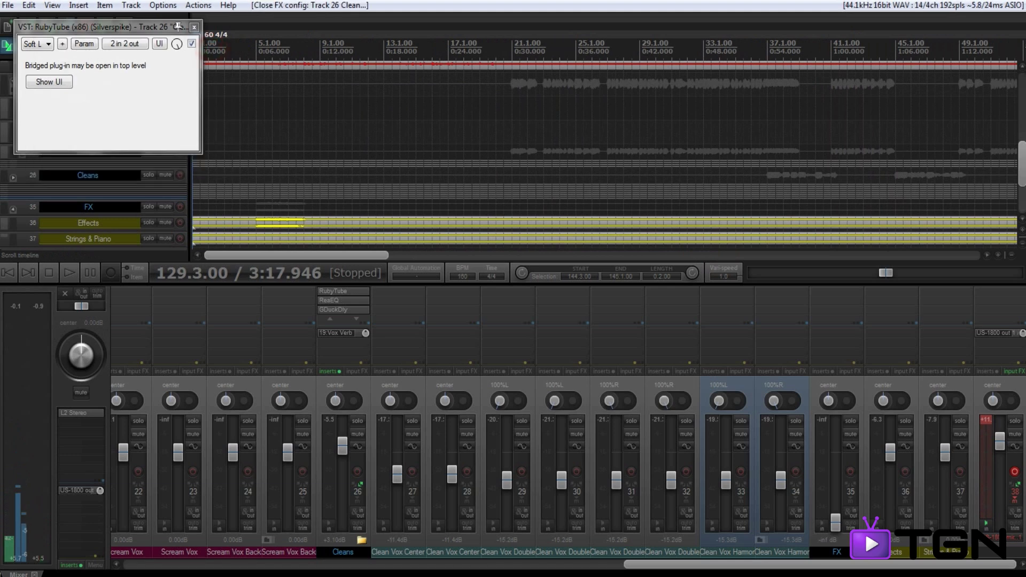
click(194, 27)
- Look over the arrangement from the song's start to around bar 129, examining where the Screams, Cleans and effects parts occur
scroll(604, 150, right, 10)
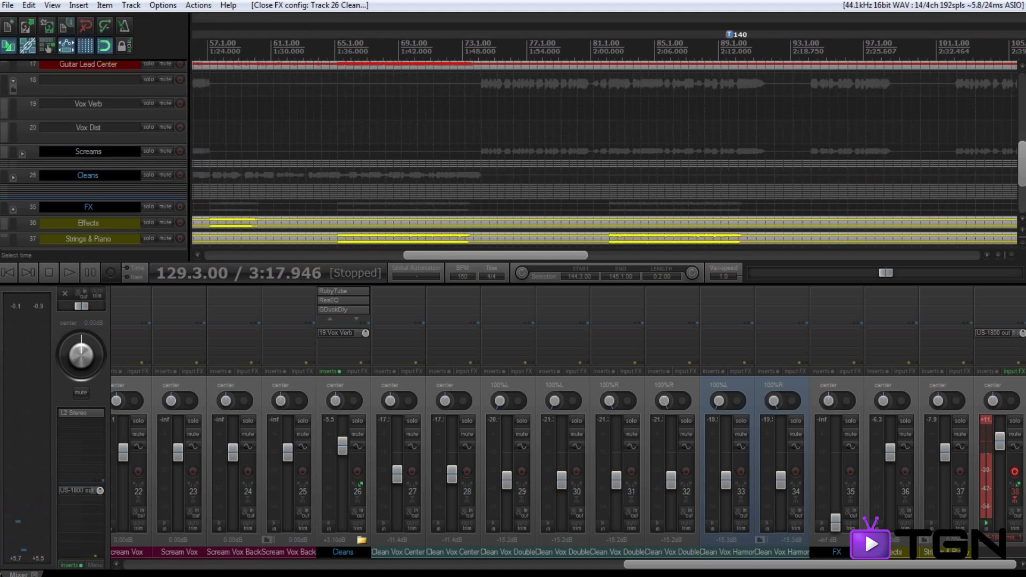
scroll(604, 149, right, 20)
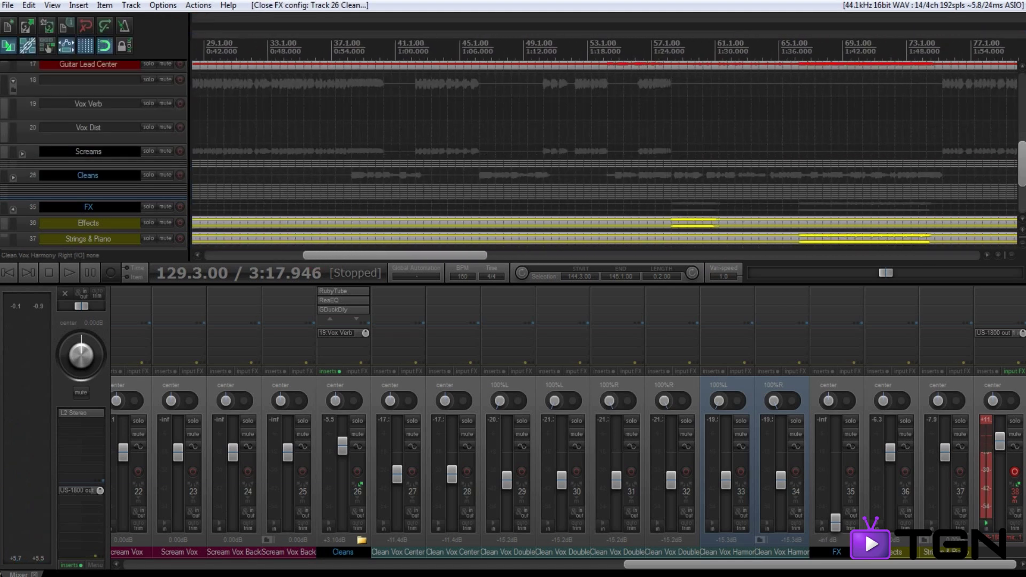
scroll(604, 150, left, 20)
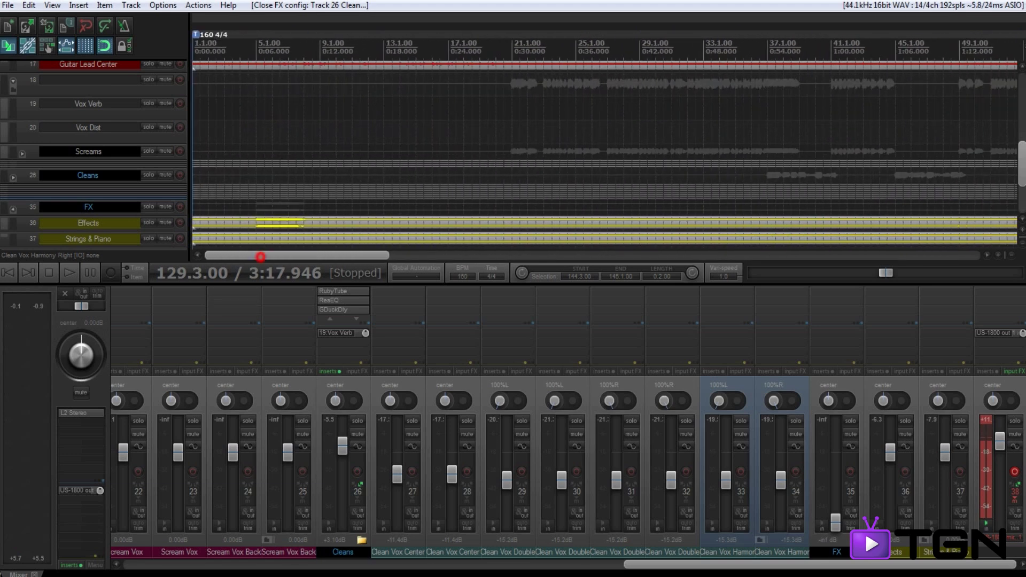
scroll(605, 150, right, 15)
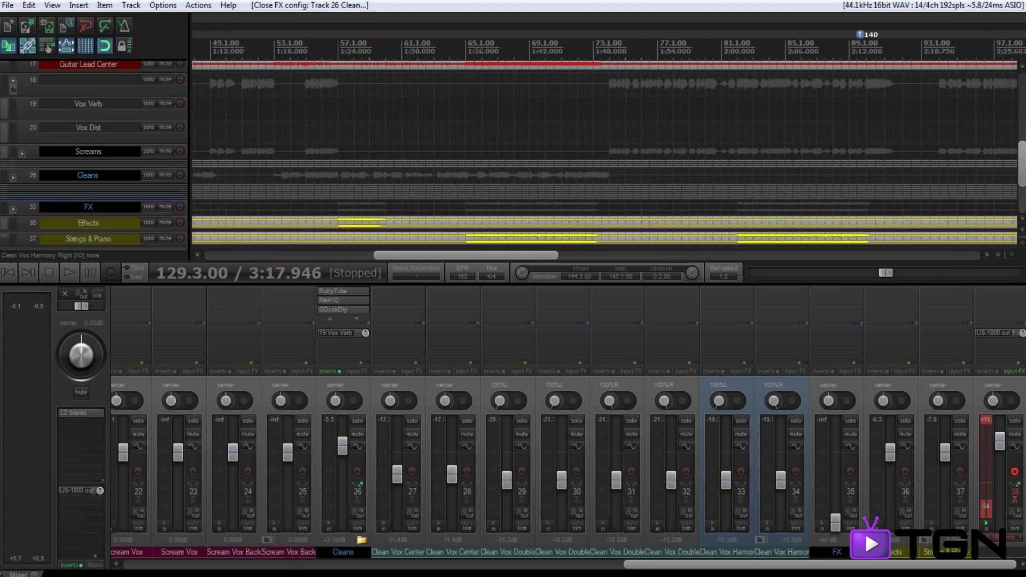
scroll(604, 150, right, 4)
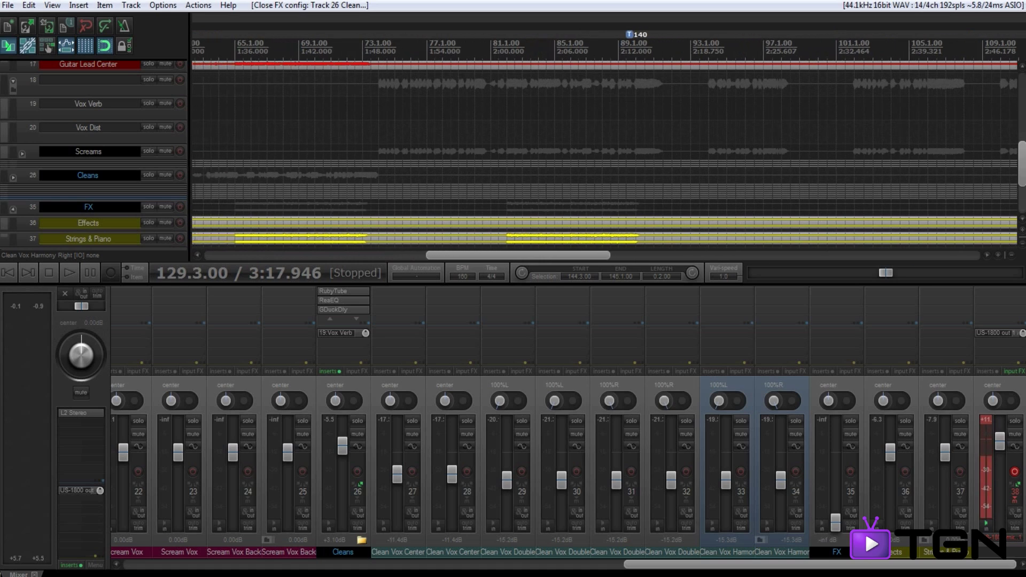
scroll(604, 150, left, 1)
scroll(604, 150, left, 1)
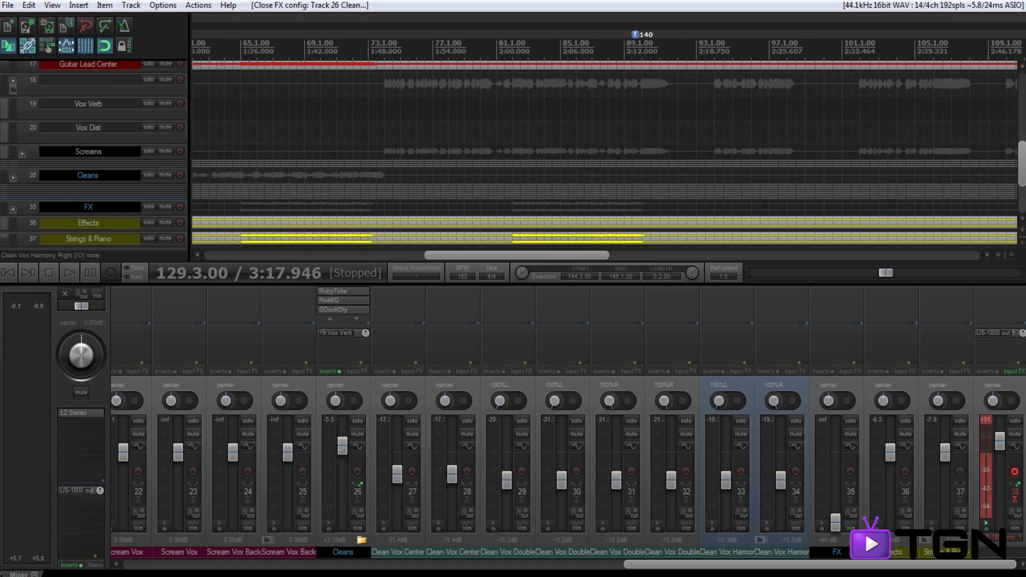
scroll(604, 150, left, 1)
scroll(605, 149, left, 2)
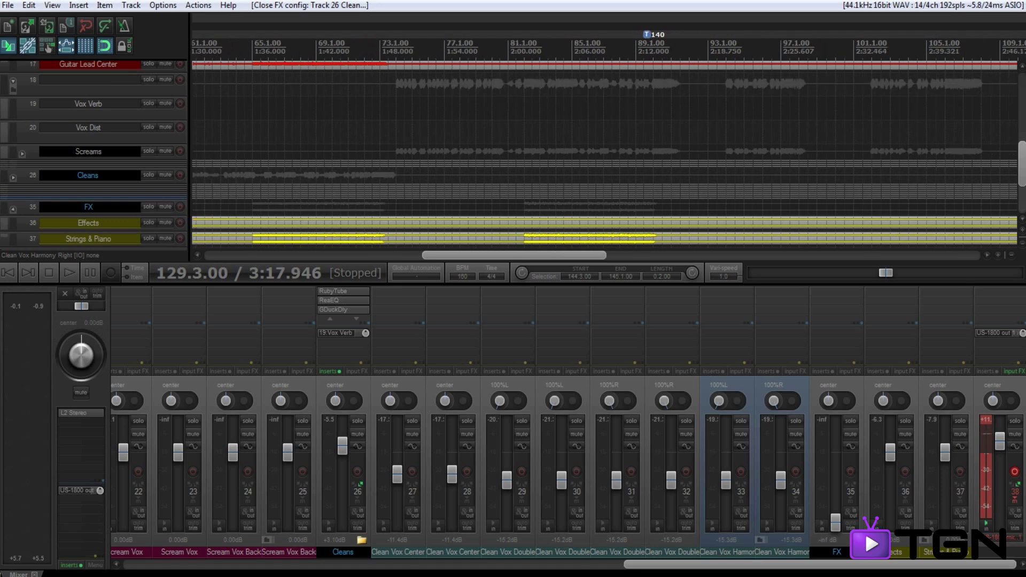
scroll(604, 150, right, 10)
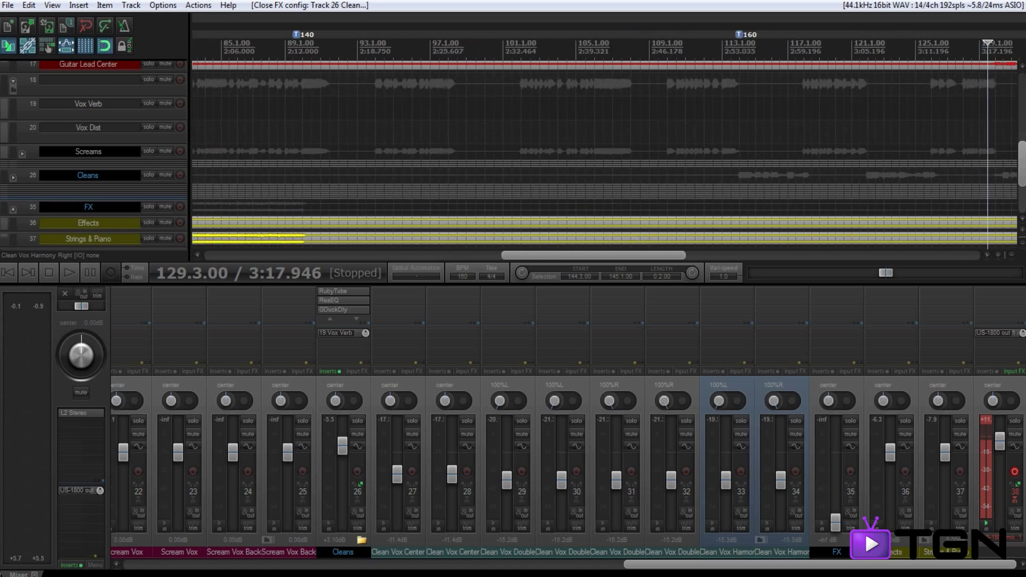
scroll(604, 149, left, 2)
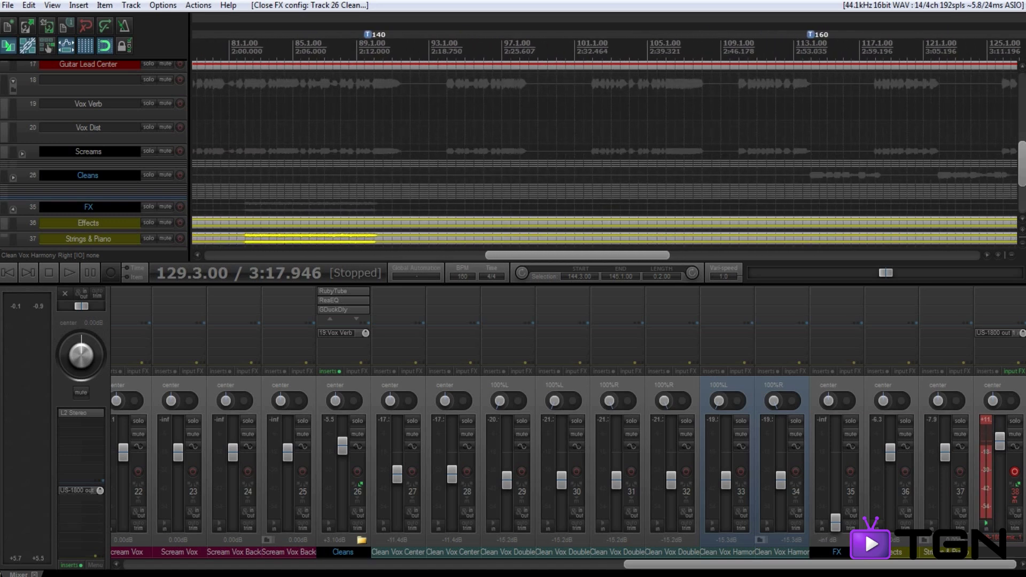
scroll(604, 150, left, 1)
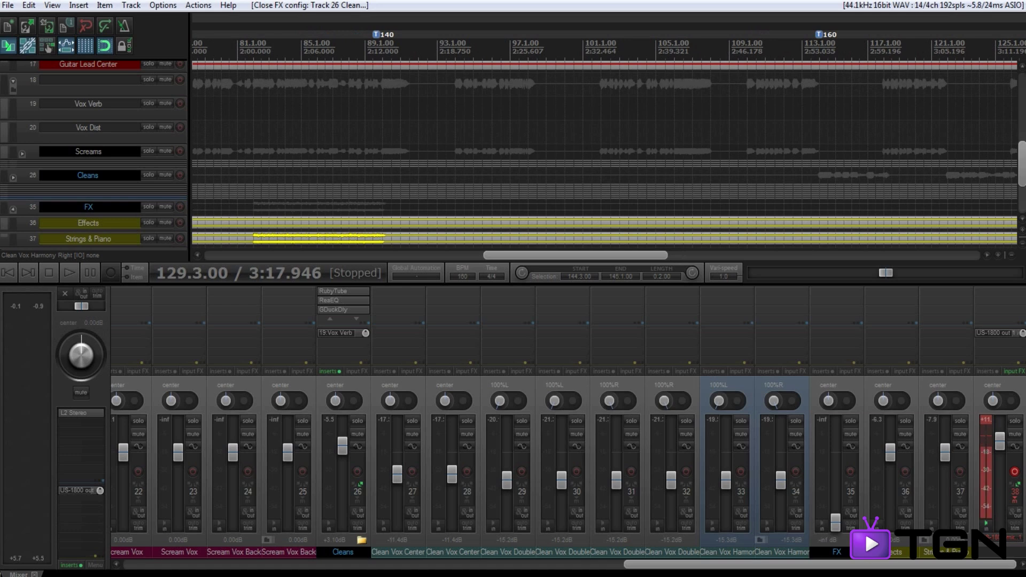
scroll(604, 149, left, 20)
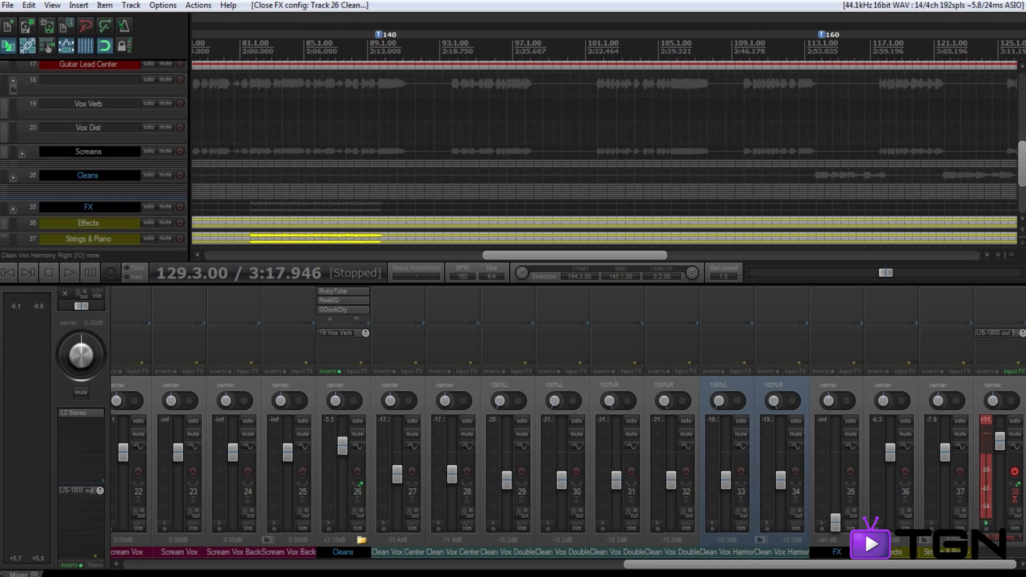